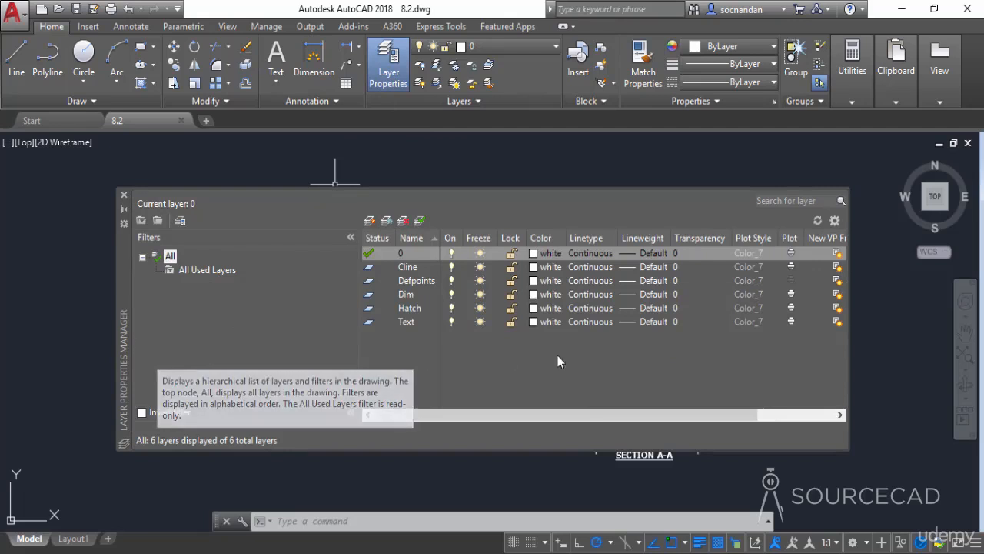
Narrow the Layer Properties Manager, try docking it at the drawing's edge, and leave it floating clear of the section view
mouse_move(850, 336)
mouse_down()
mouse_move(750, 350)
mouse_move(557, 350)
mouse_up()
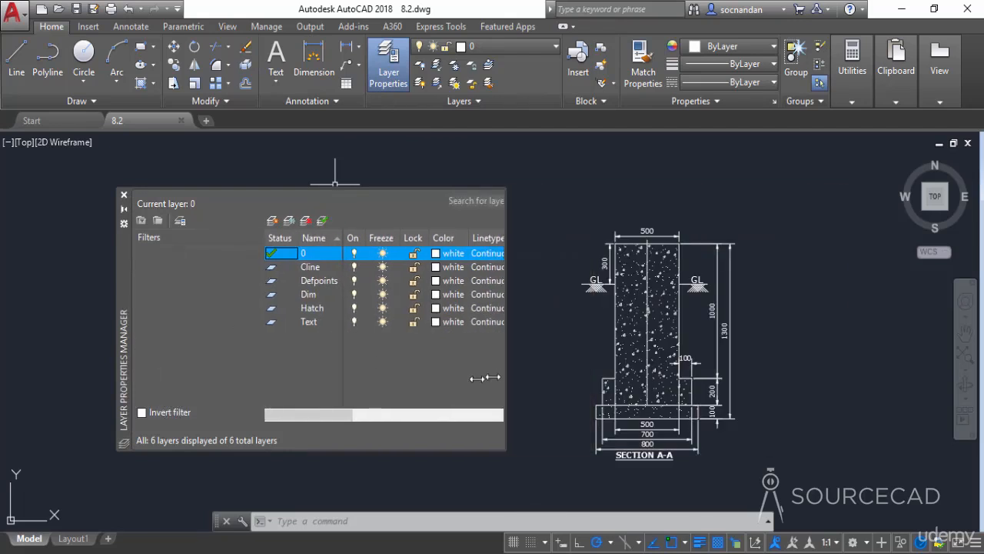
click(124, 209)
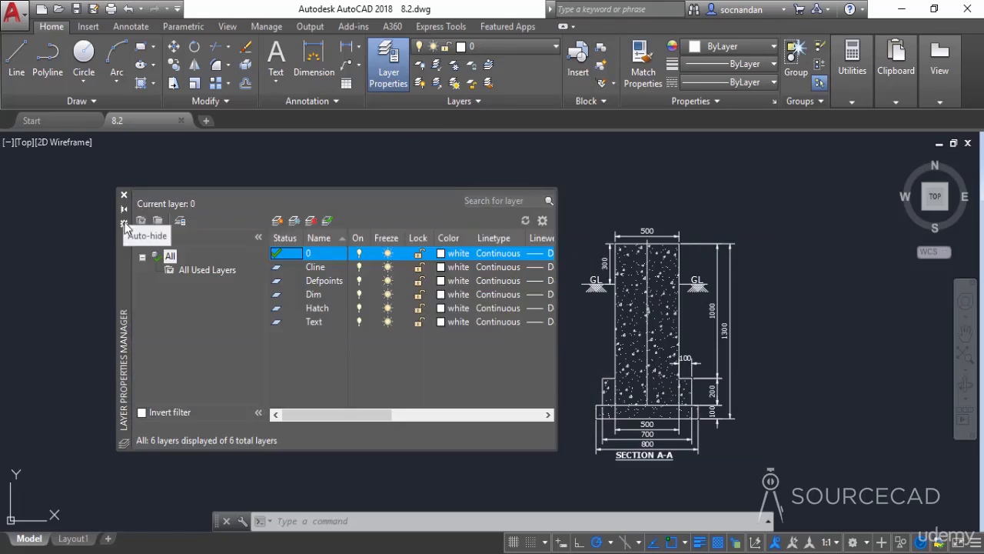
drag(4, 242, 0, 242)
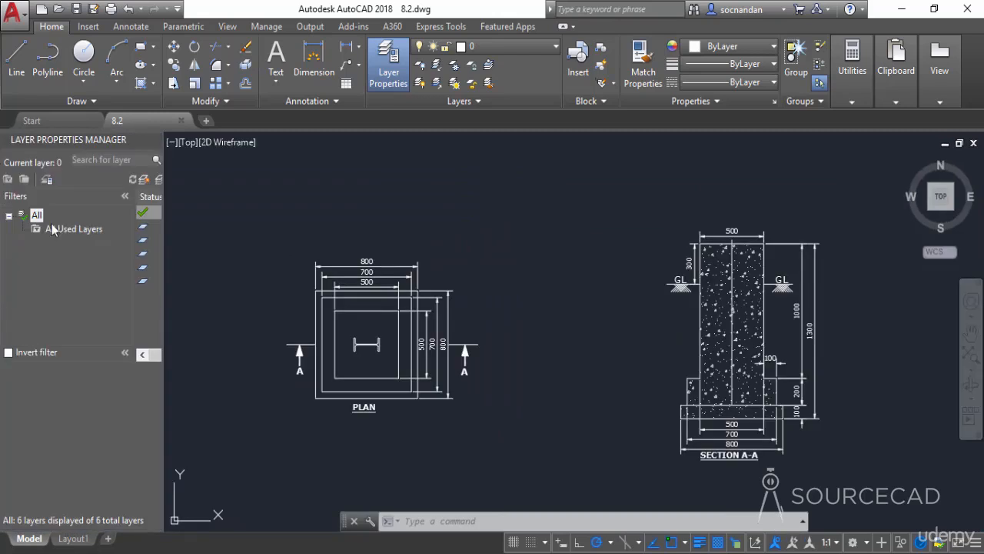
drag(86, 138, 342, 222)
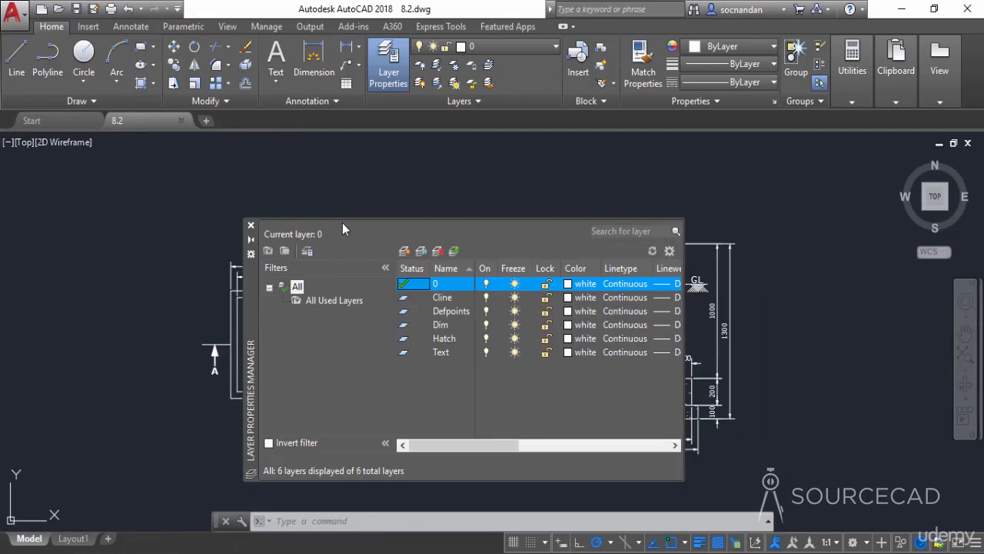
mouse_move(250, 285)
mouse_down()
mouse_move(208, 257)
mouse_move(117, 256)
mouse_up()
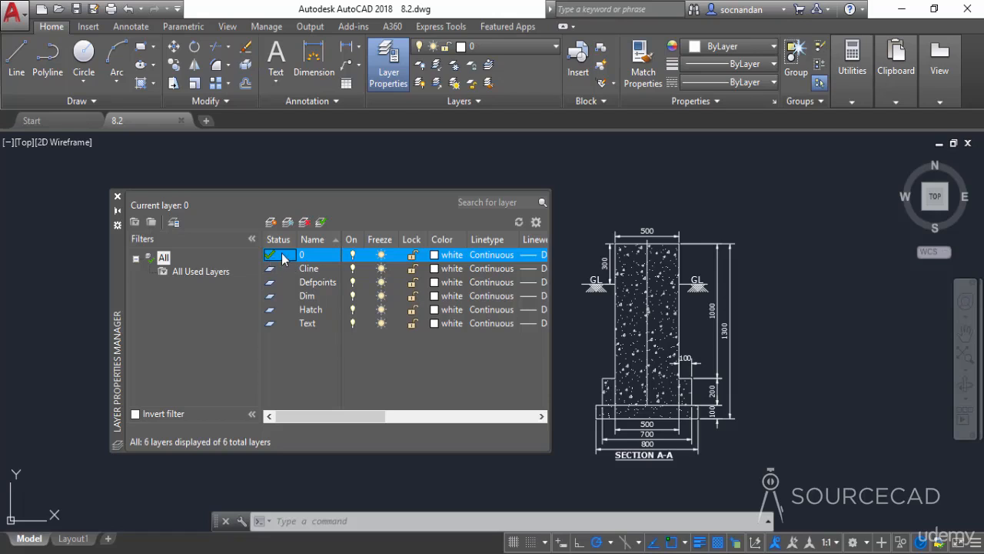
Make Dim the current layer, and widen the layer manager to fit the Lineweight column with auto-hide turned on
click(301, 295)
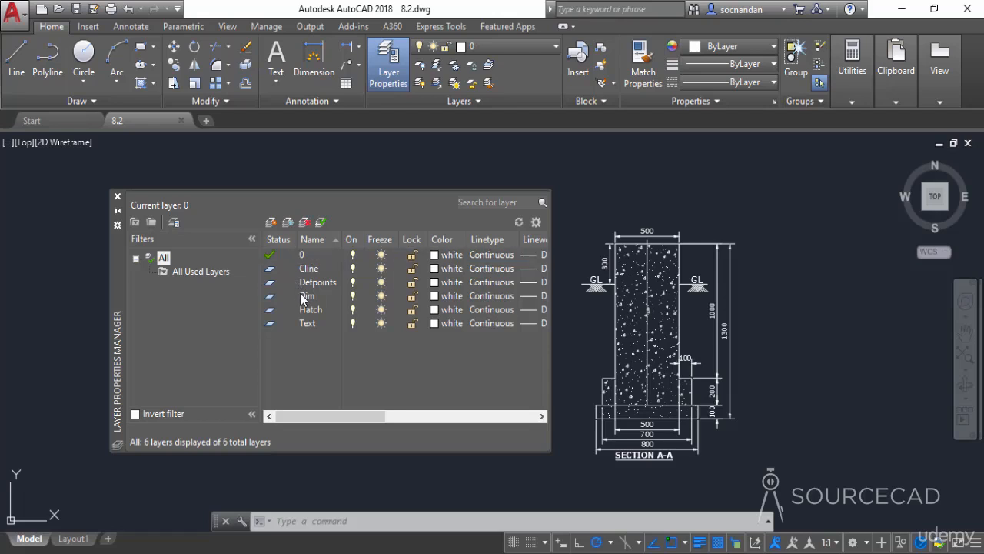
click(323, 223)
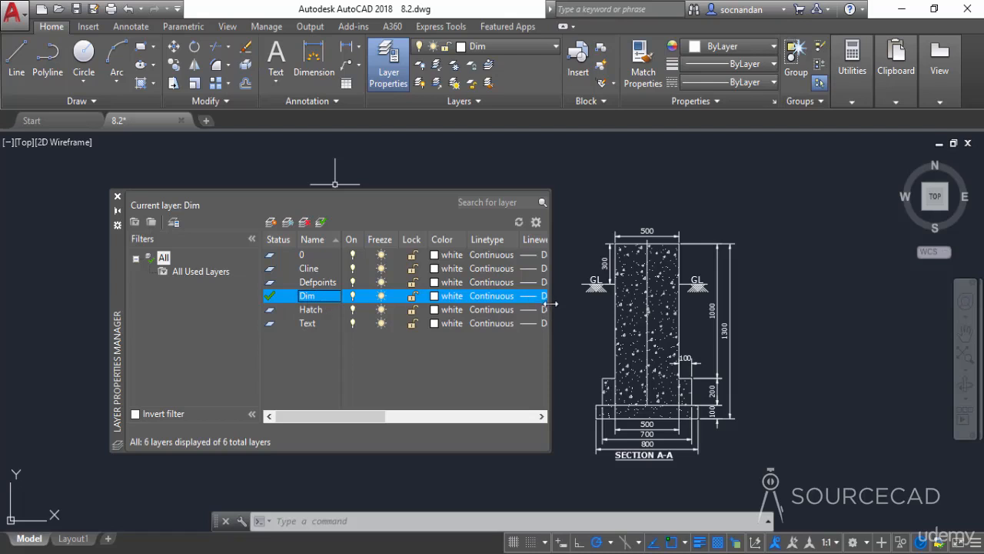
drag(552, 304, 583, 304)
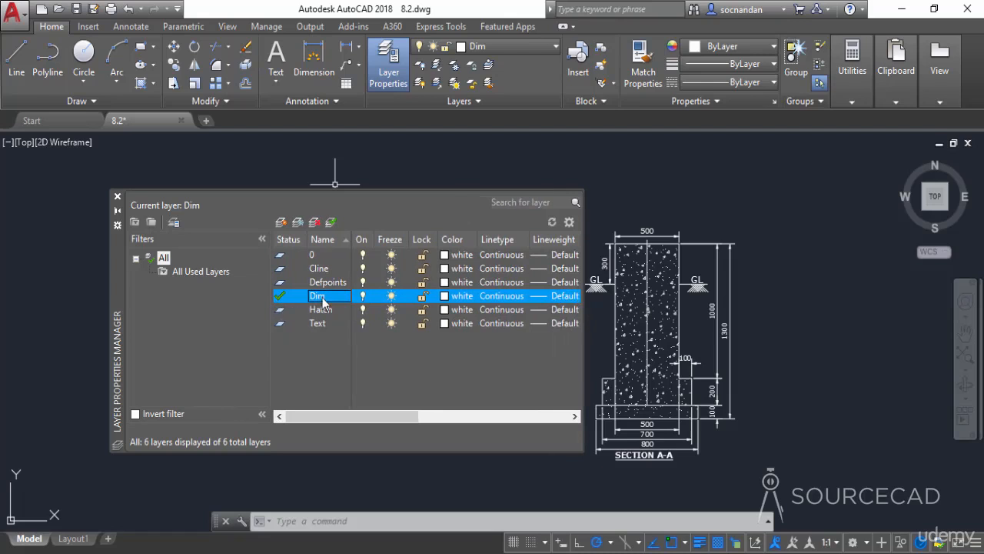
click(120, 214)
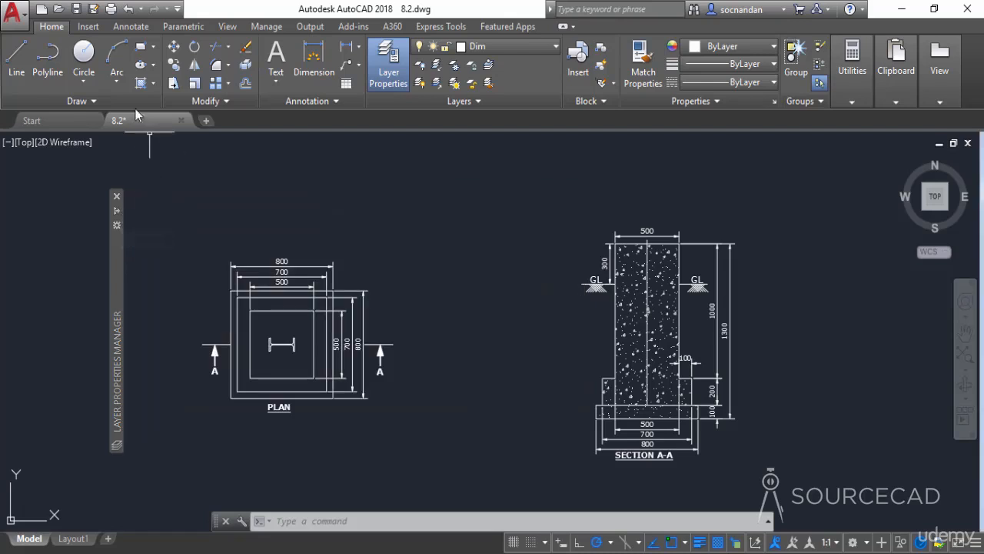
Draw a circle with a radius of about 310 in the empty space between the plan and the section
click(91, 57)
click(484, 268)
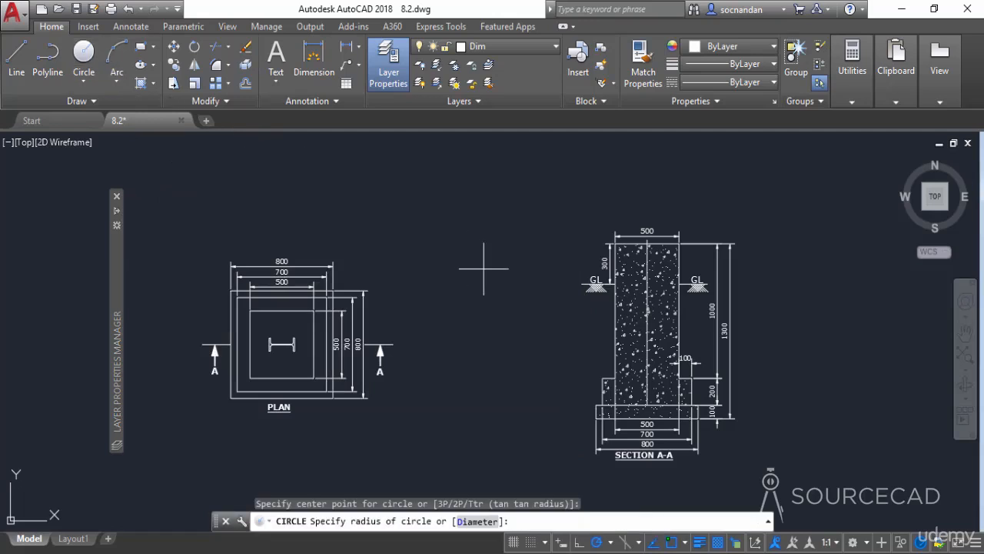
click(484, 312)
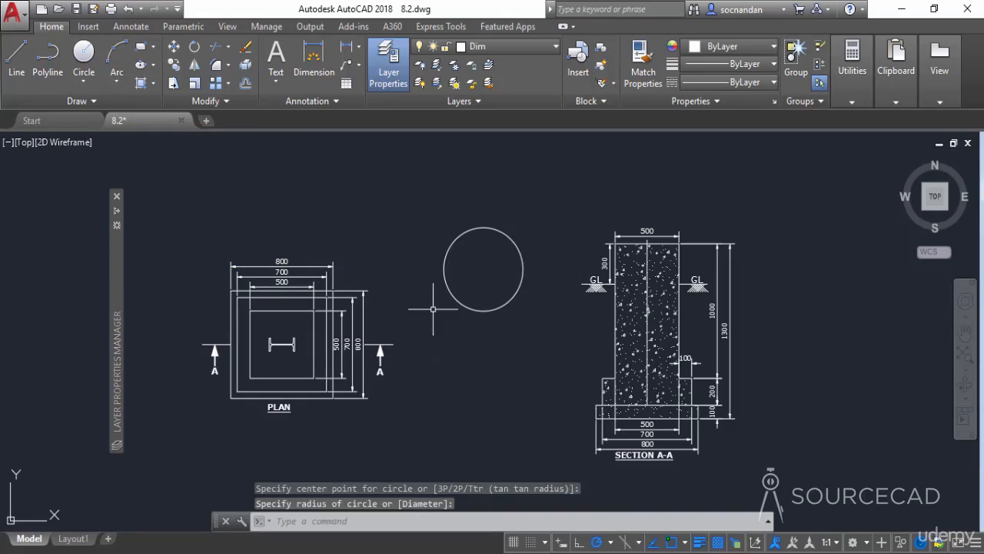
Check which layer the circle, the plan's innermost square and the PLAN title each belong to
click(443, 274)
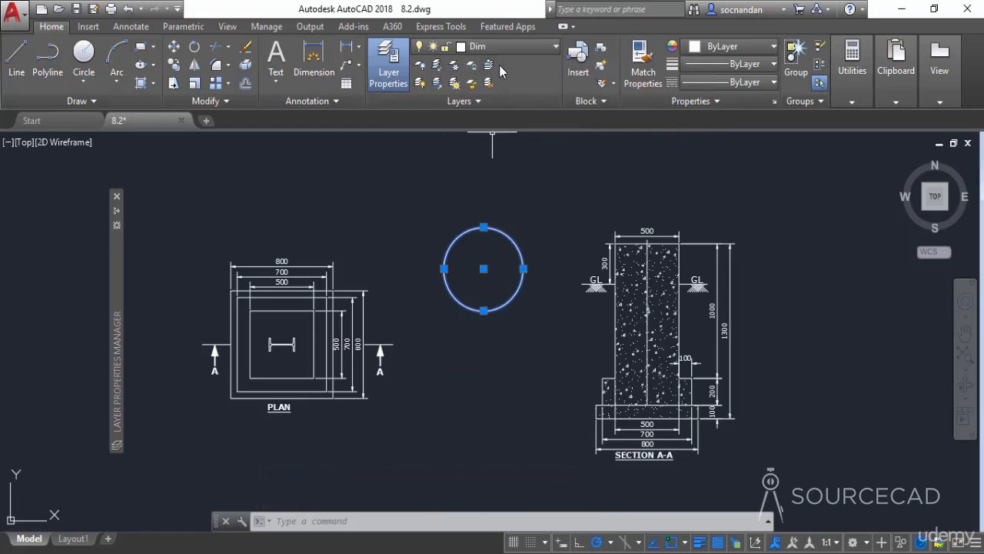
key(Escape)
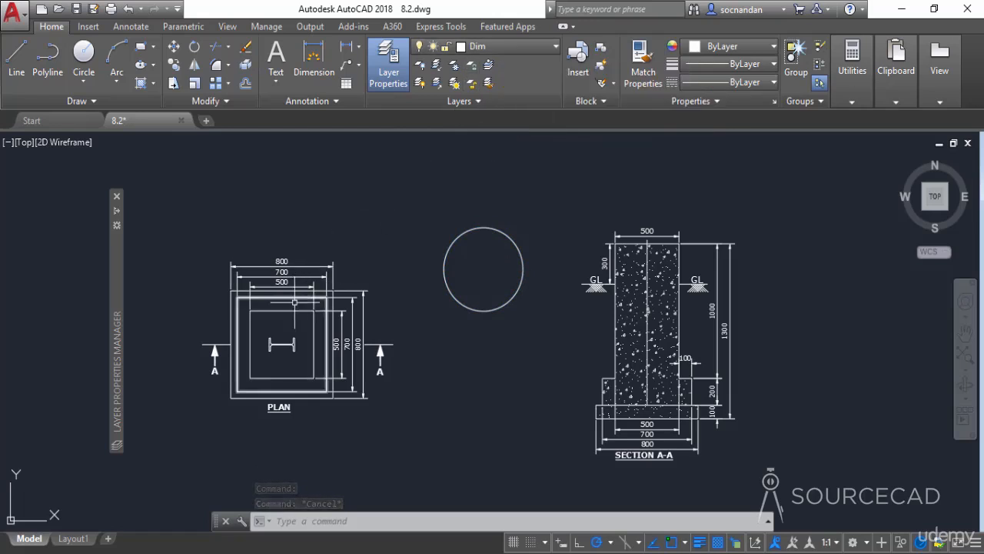
click(295, 310)
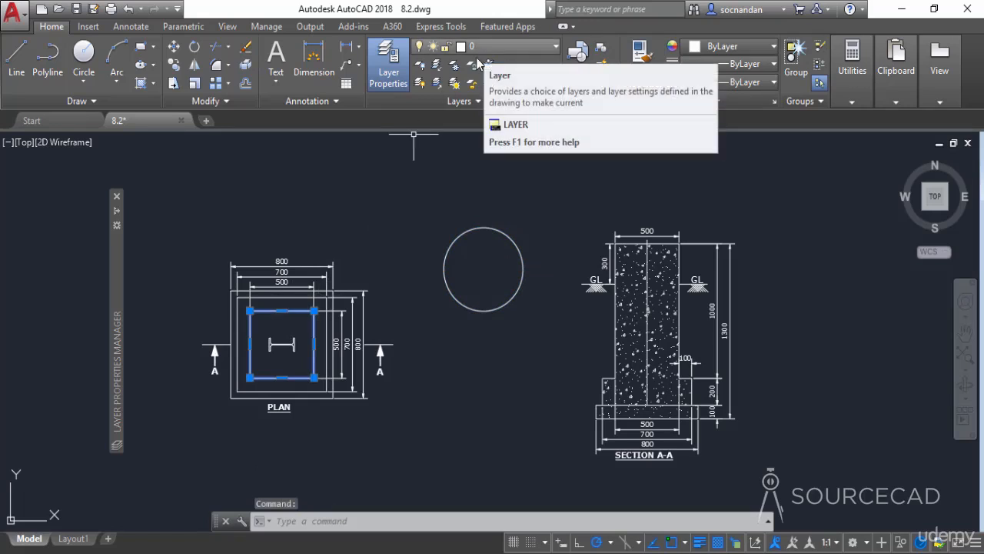
mouse_move(288, 310)
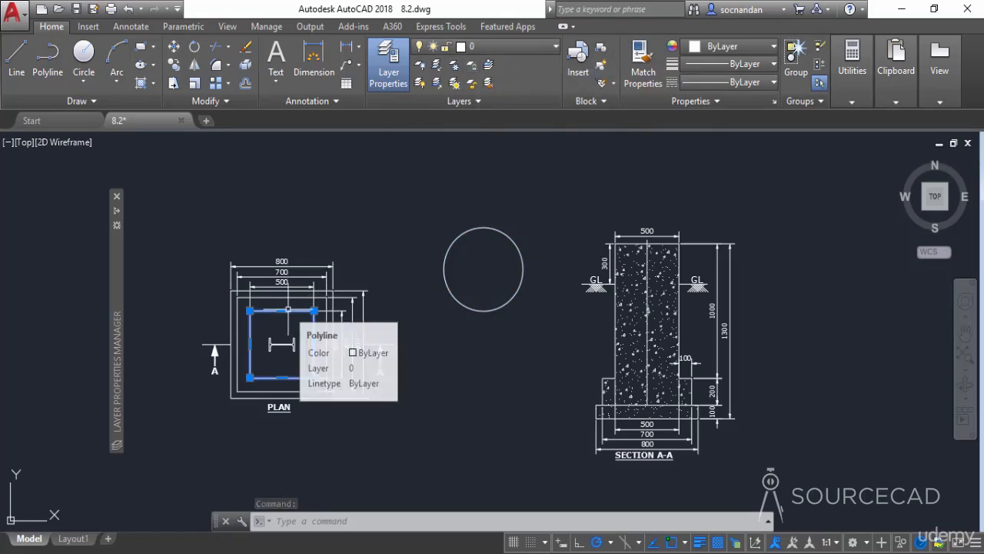
key(Escape)
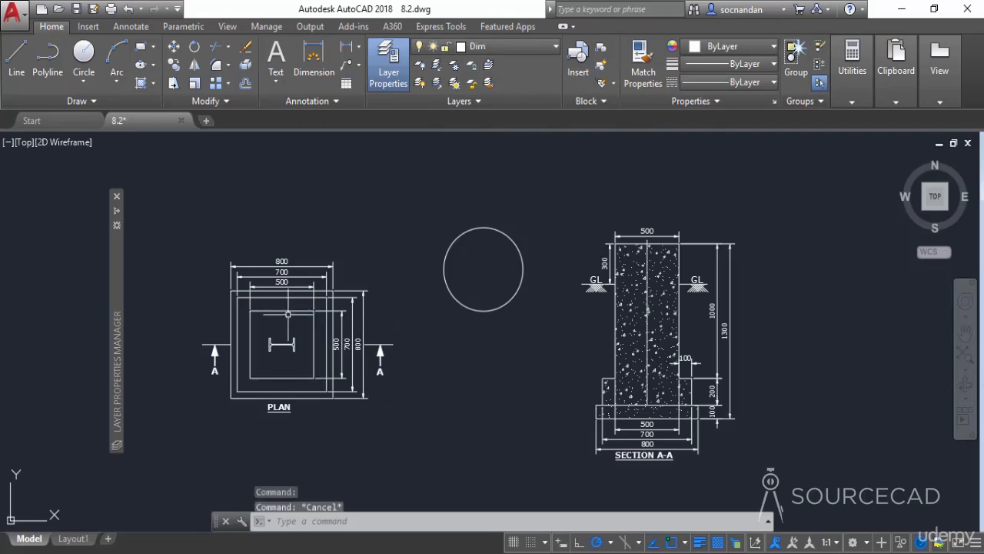
click(278, 404)
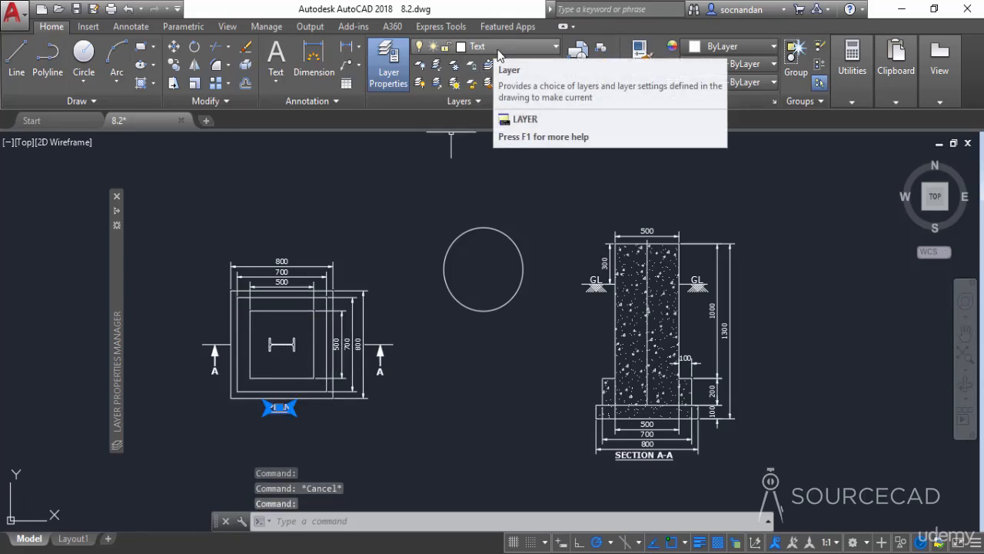
key(Escape)
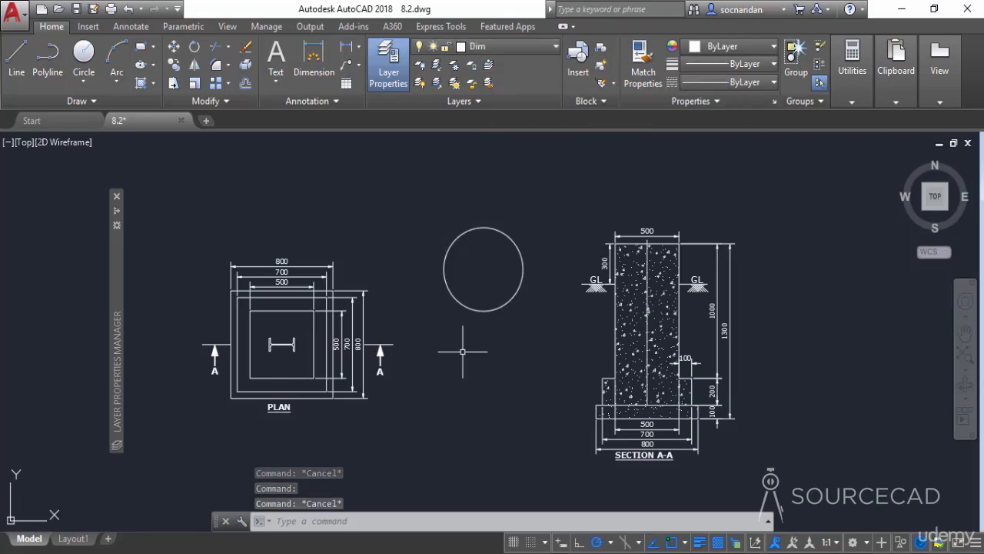
Make Cline the current layer, and switch the current layer to 0
mouse_move(128, 232)
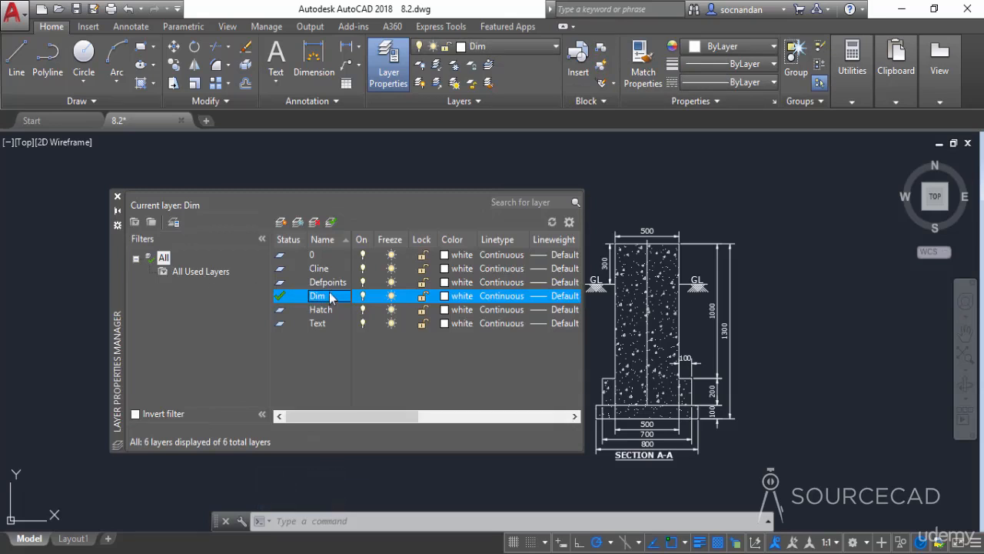
click(333, 269)
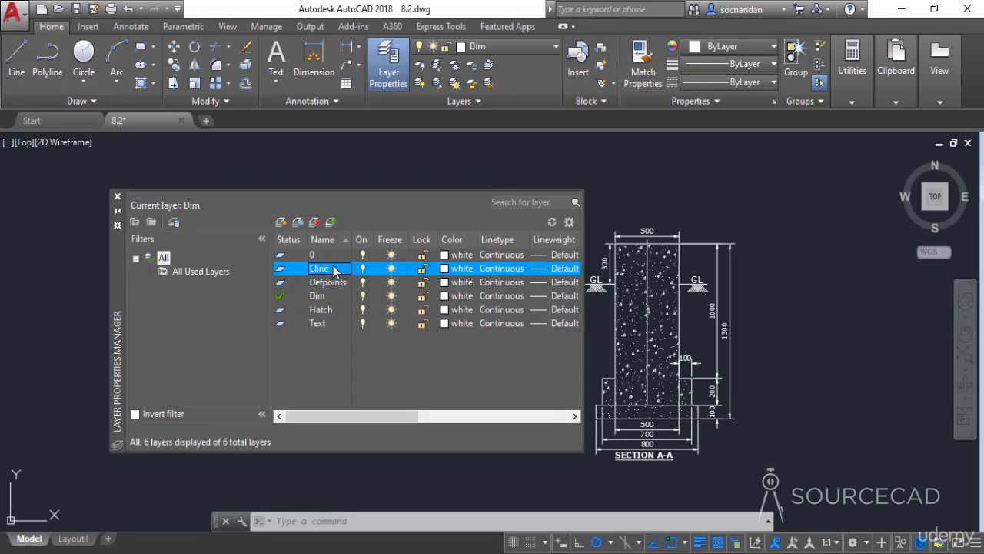
click(333, 223)
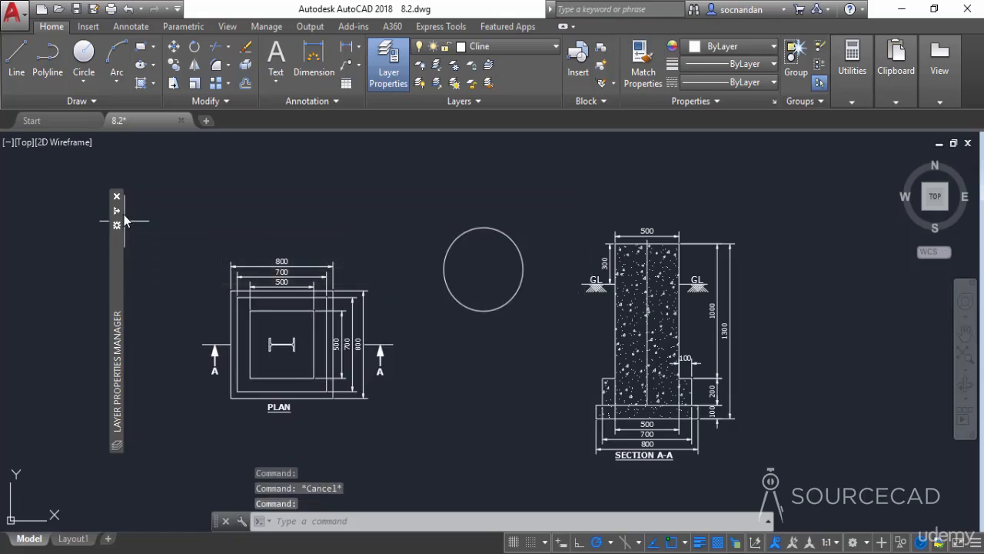
click(538, 46)
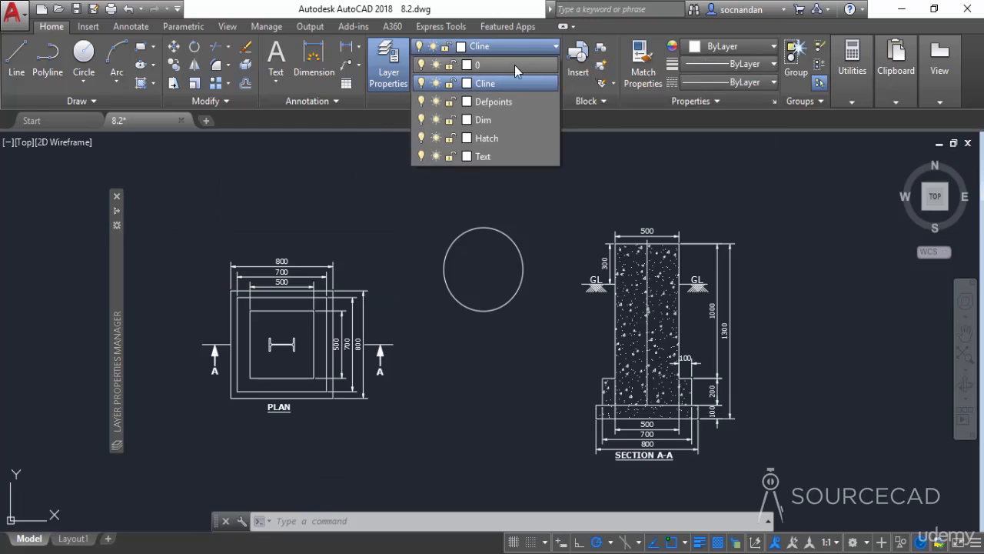
click(515, 65)
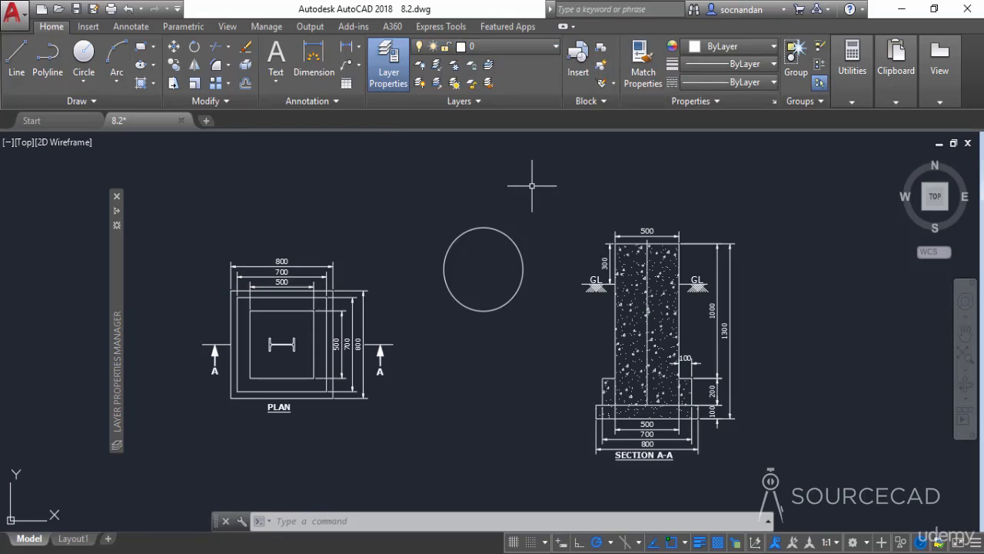
Draw a second, smaller circle on layer 0 below the first one and check its layer
click(87, 55)
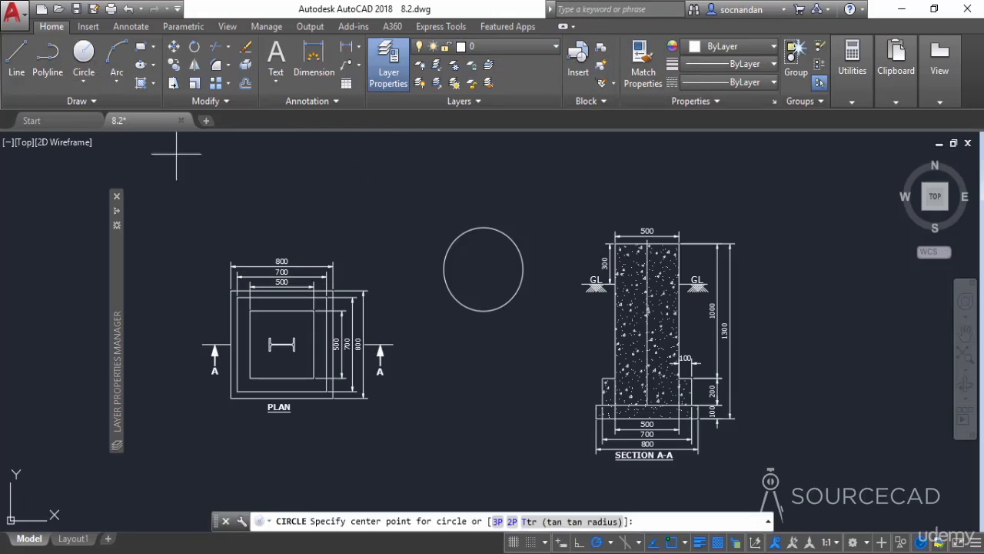
click(478, 364)
click(482, 396)
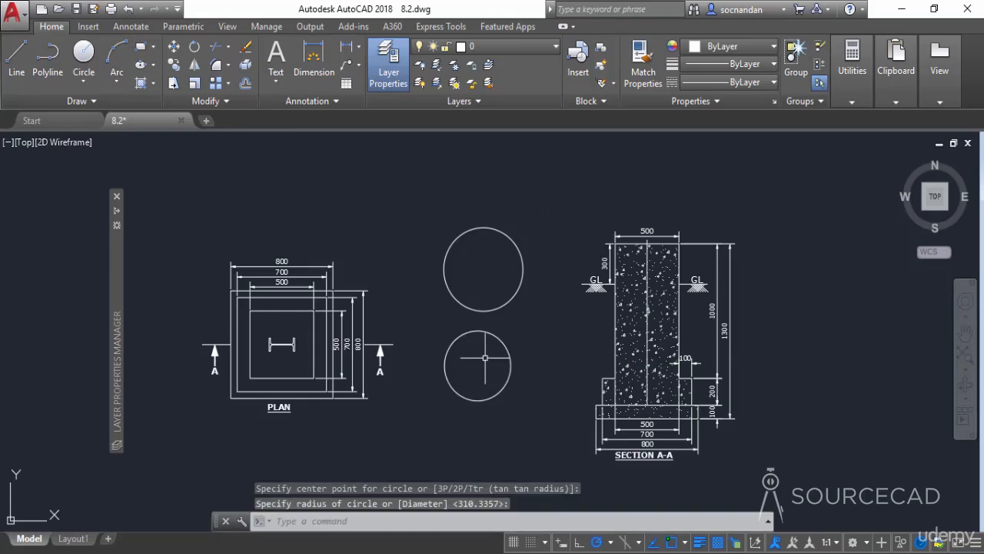
click(485, 332)
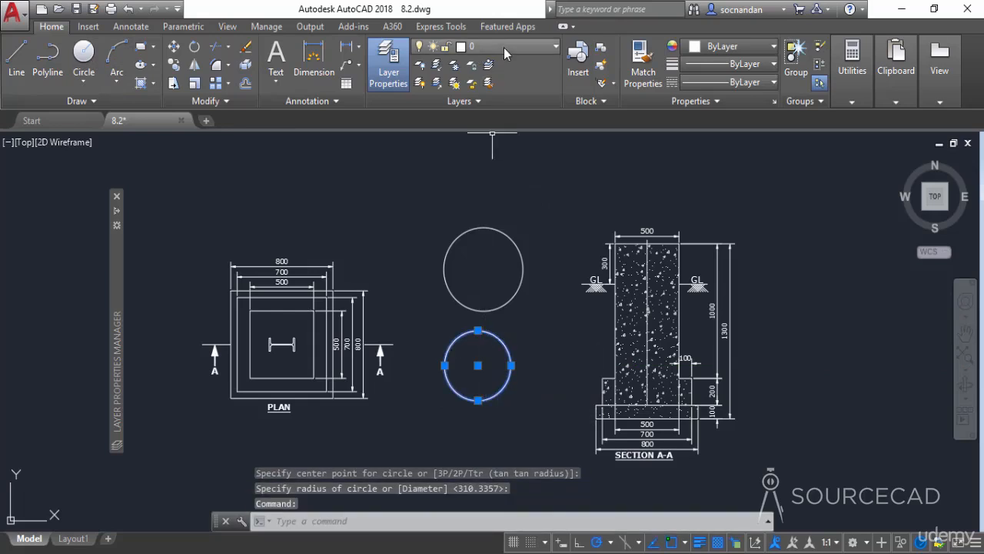
Erase both circles between the plan and the section
drag(510, 235, 505, 262)
right_click(505, 262)
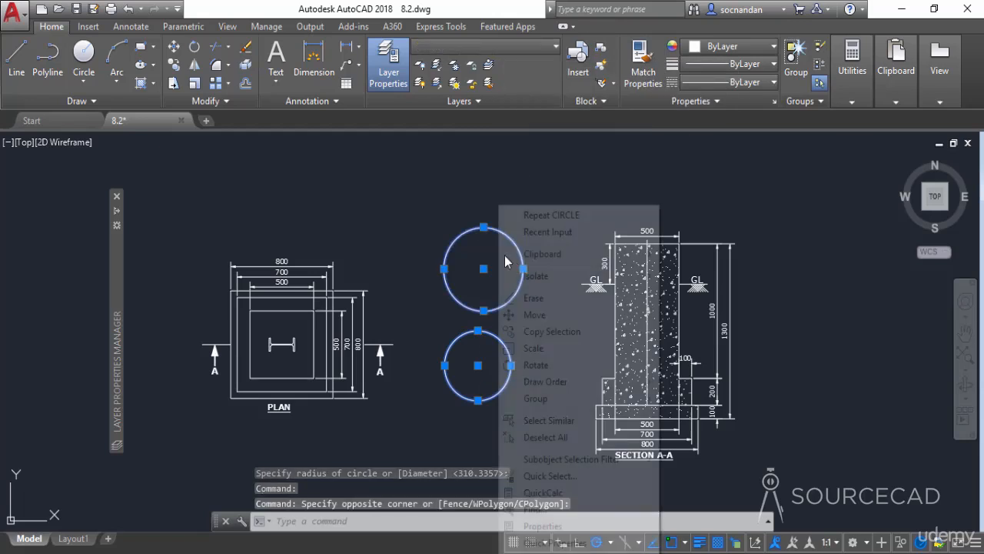
click(534, 298)
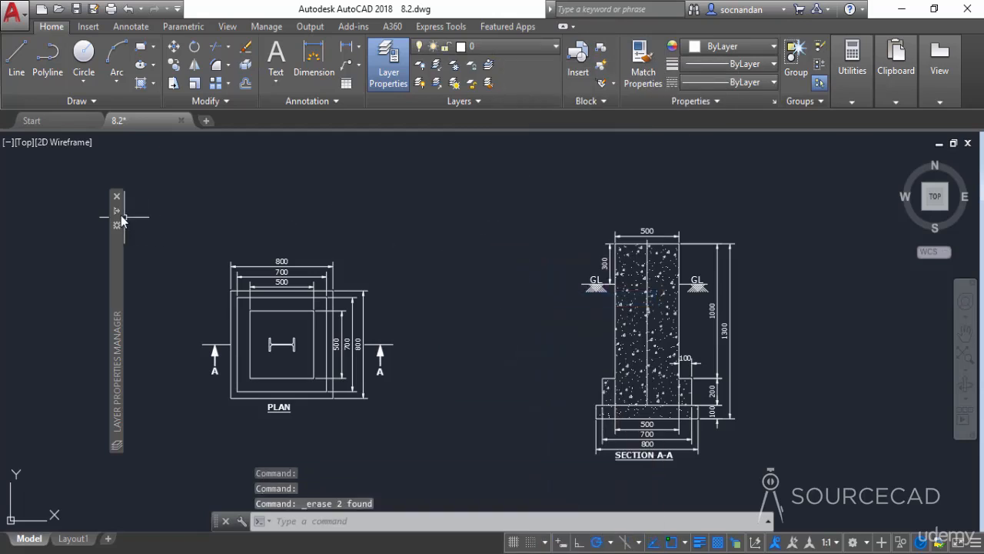
Look through the true color and color book choices for the Dim layer, and set its color to index color green
mouse_move(120, 221)
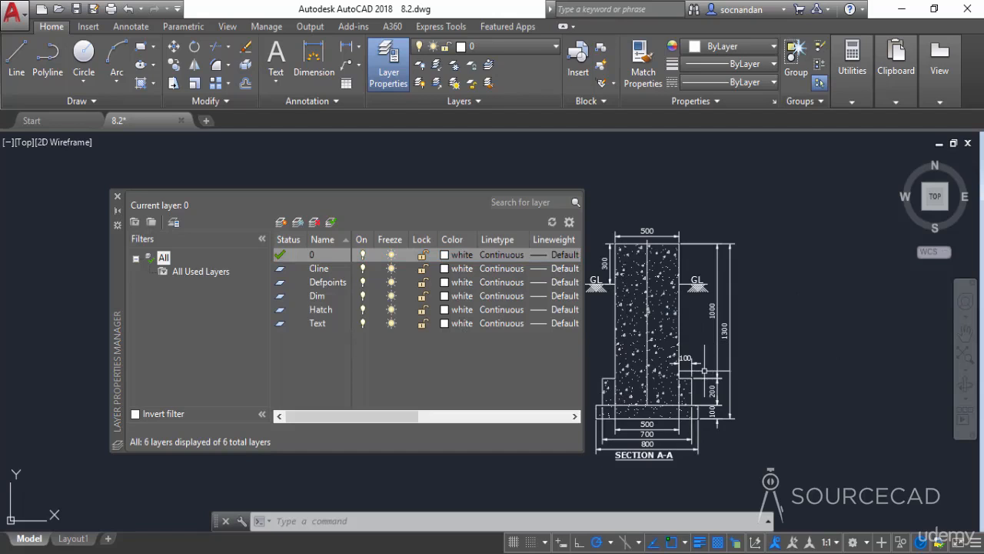
click(446, 297)
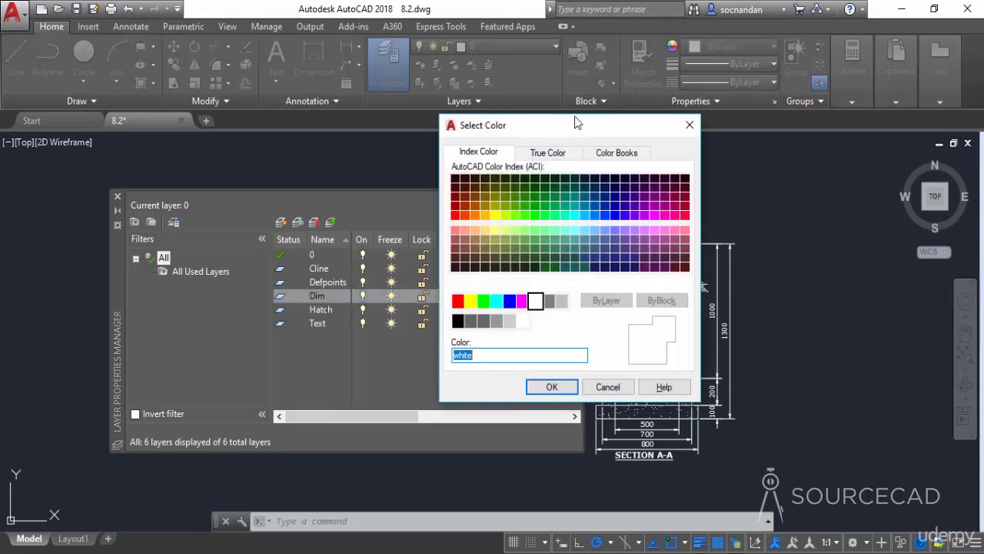
drag(574, 130, 579, 159)
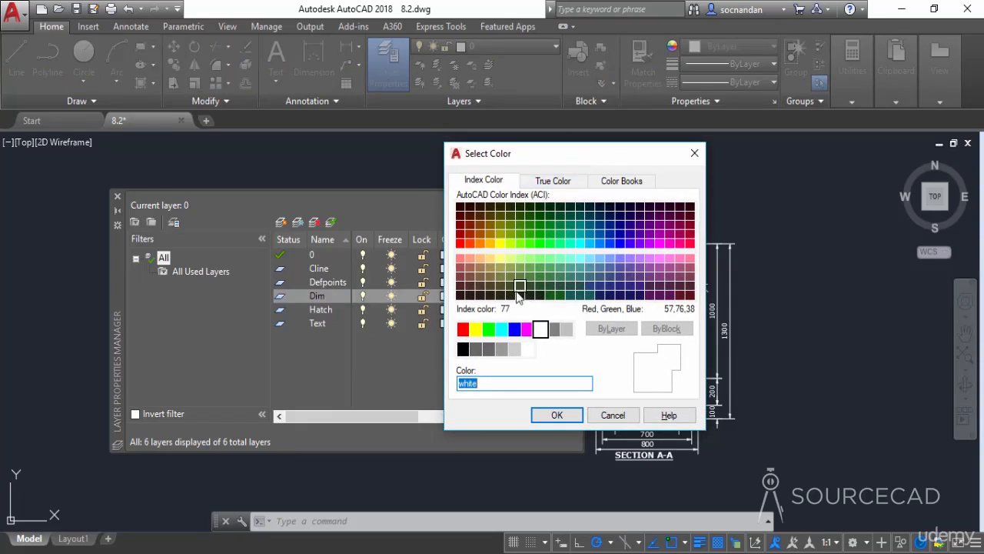
click(551, 183)
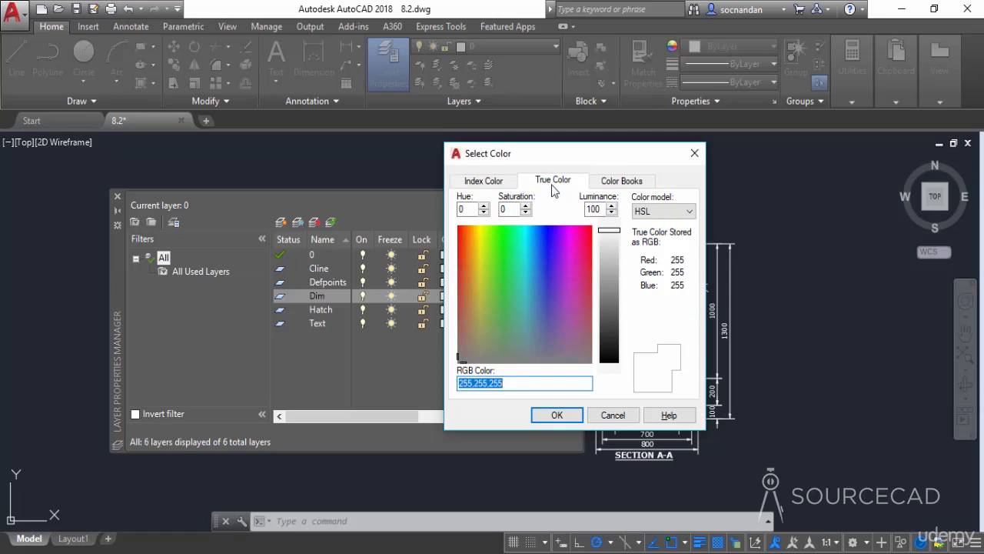
click(624, 181)
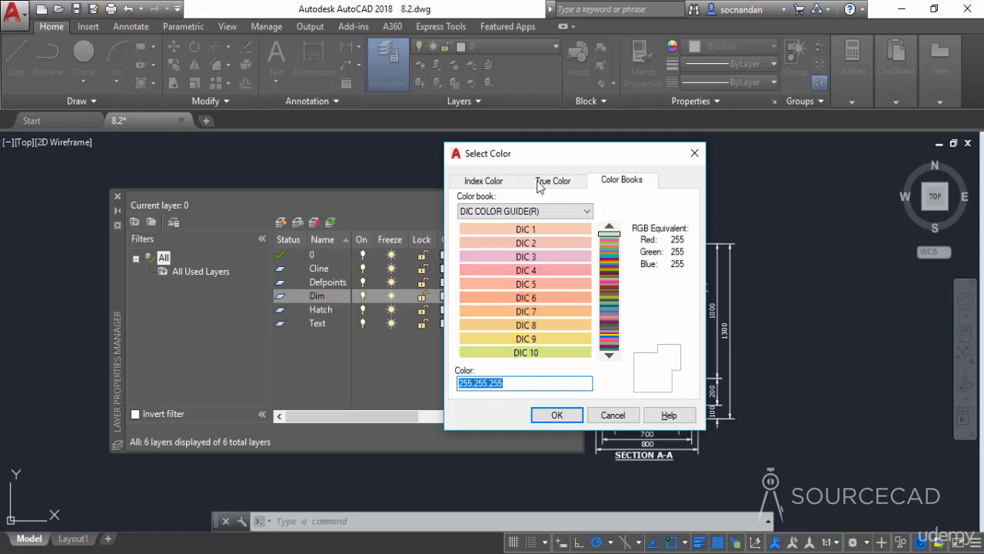
click(496, 183)
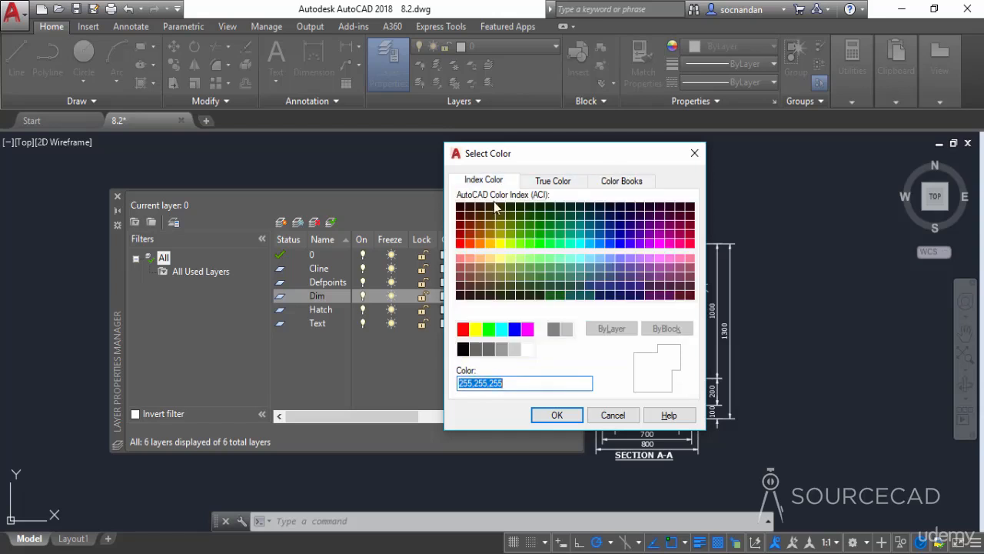
click(489, 330)
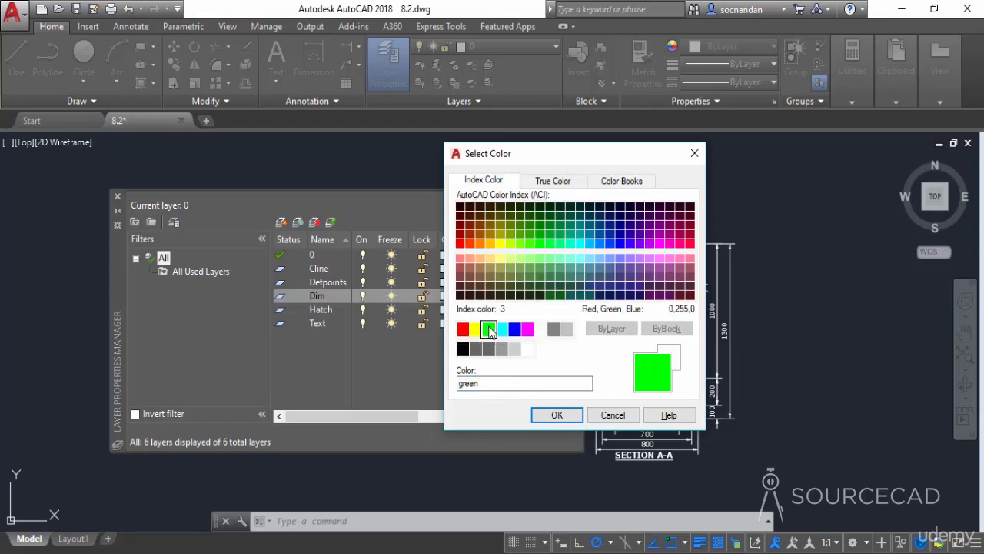
click(557, 414)
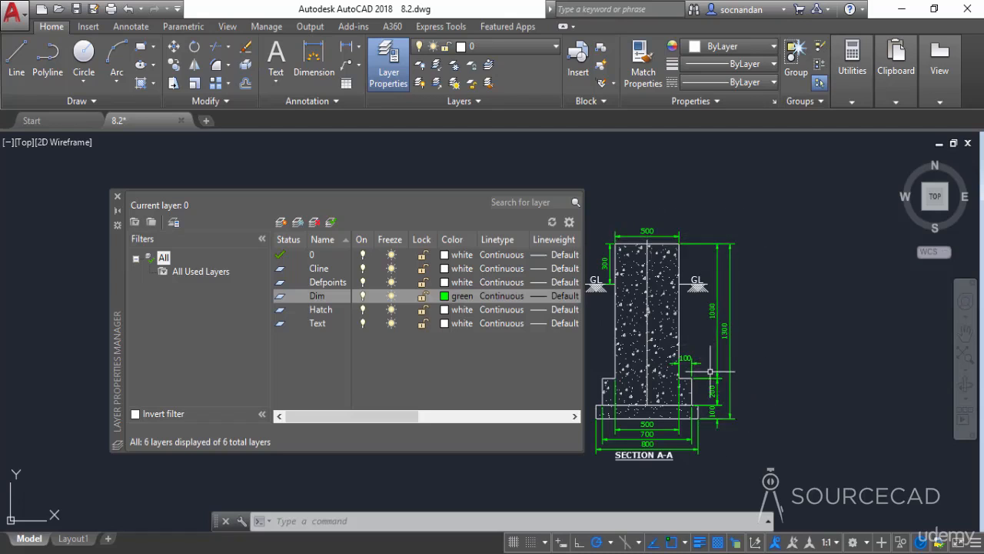
Set the Hatch layer's color to cyan
click(327, 311)
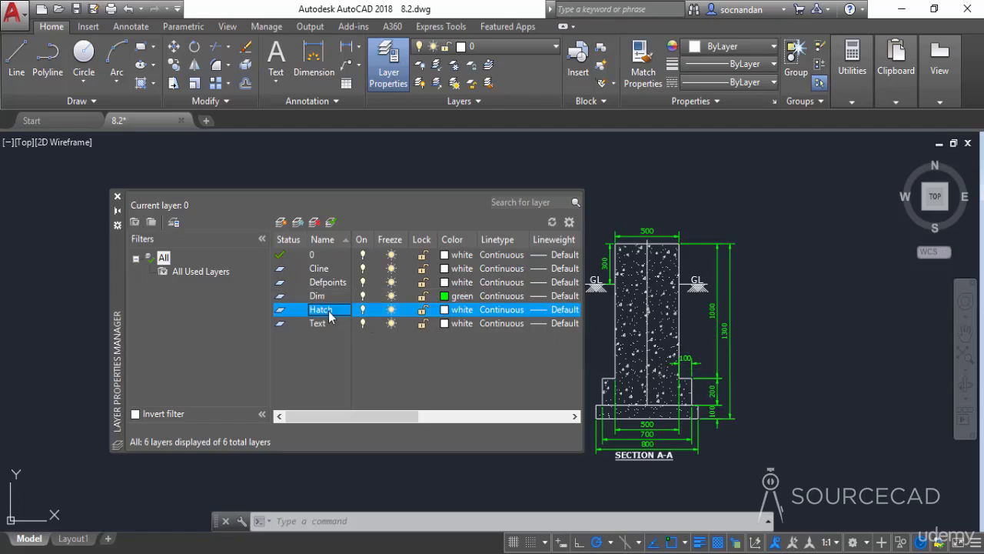
click(444, 310)
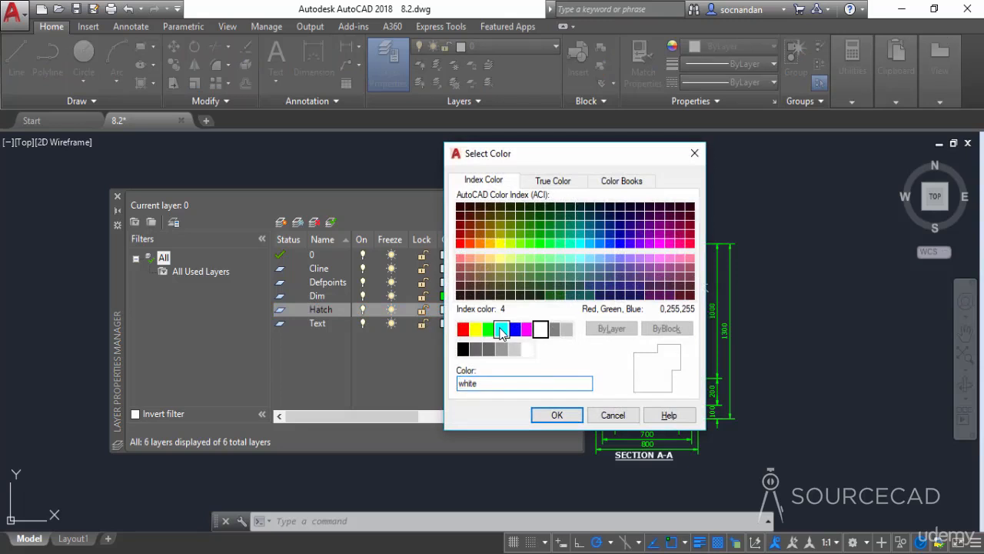
click(500, 329)
click(556, 415)
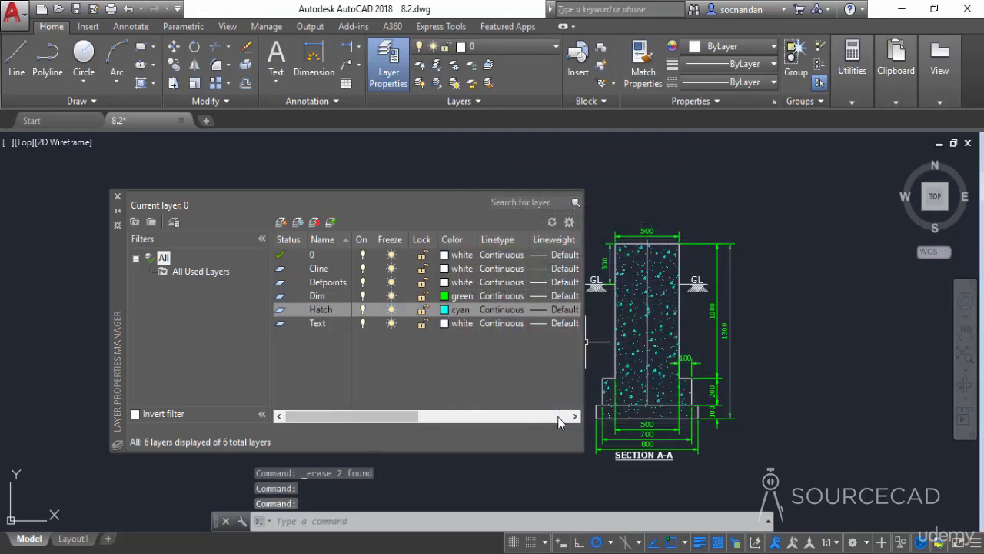
Set the Text layer's color to red
click(341, 324)
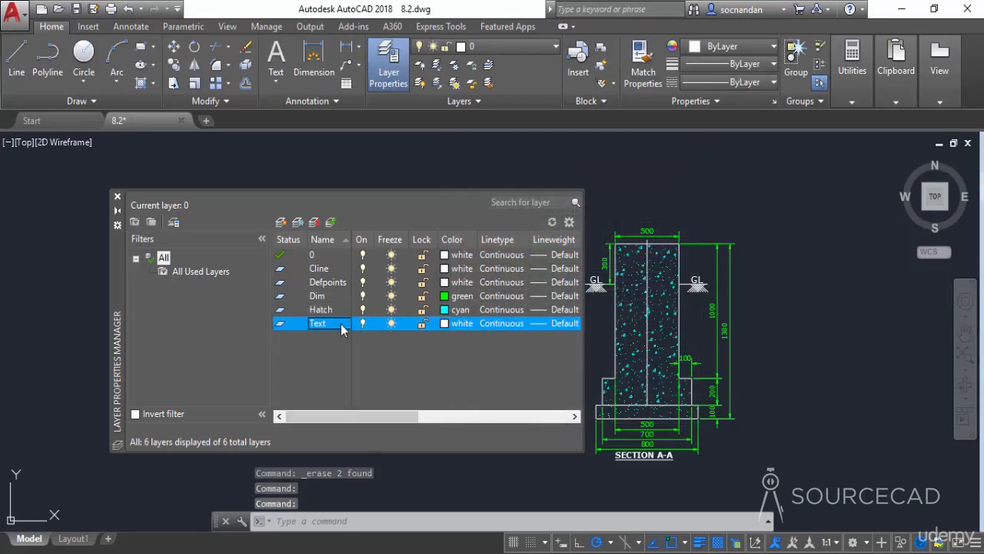
click(444, 323)
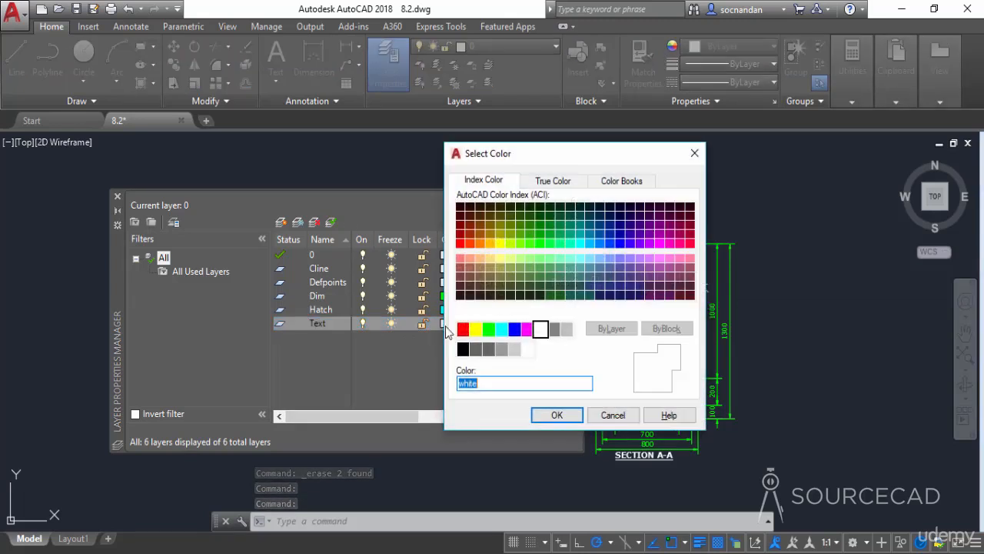
click(463, 330)
click(554, 416)
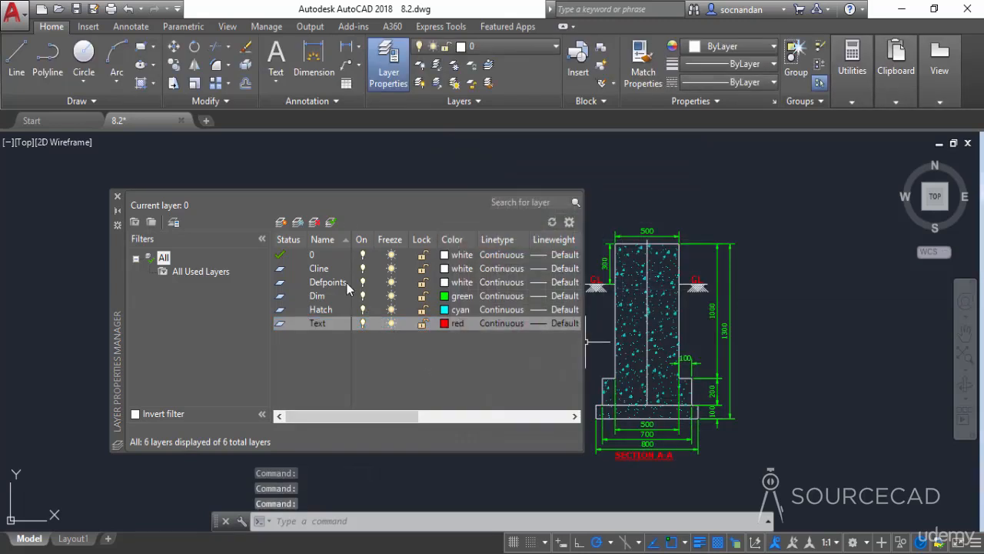
Set the Cline layer's color to magenta
click(331, 270)
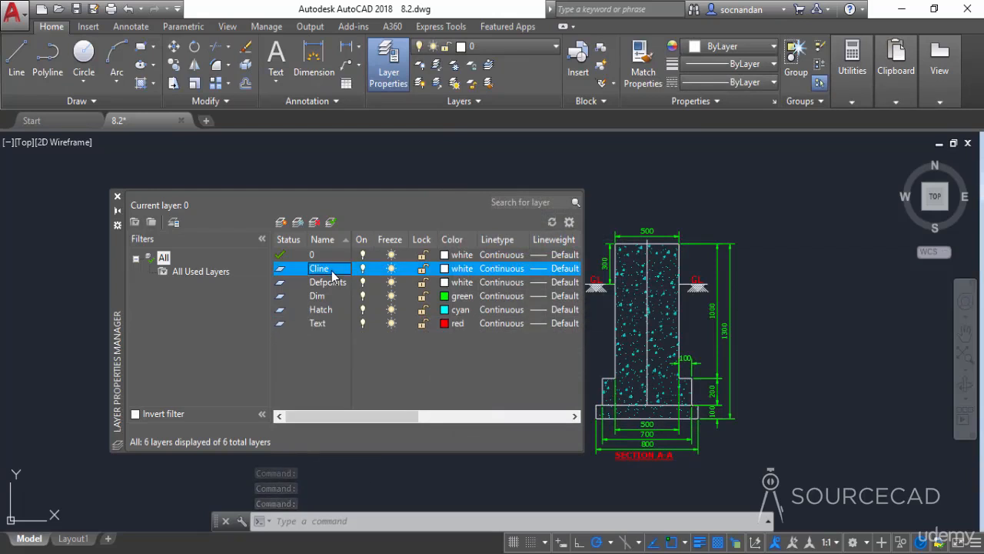
click(445, 268)
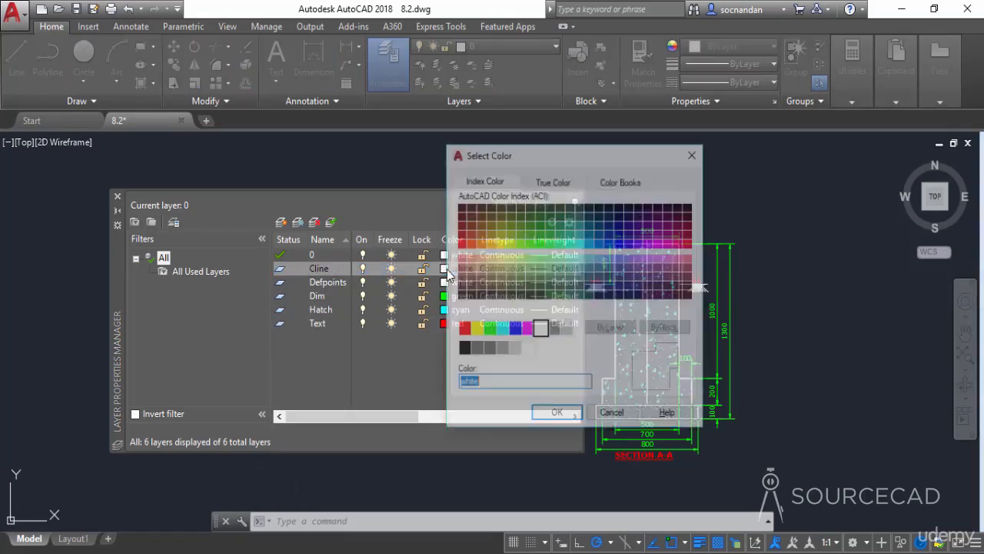
click(529, 330)
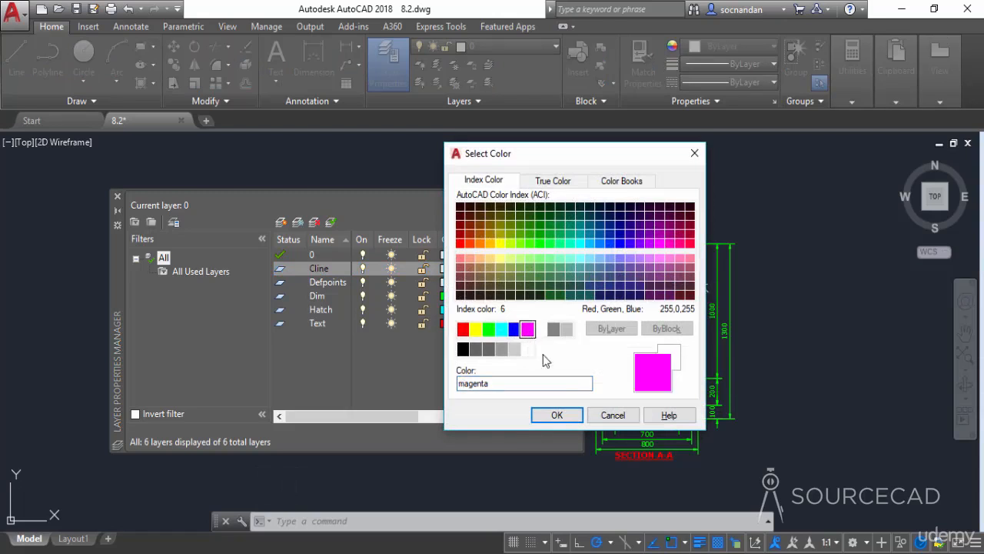
click(557, 414)
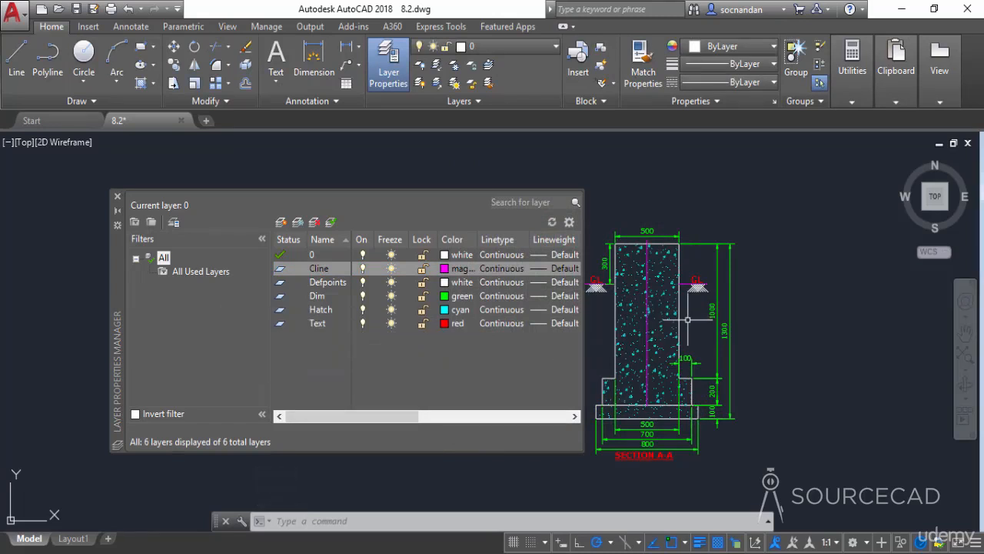
Move the Layer Properties Manager away from the drawing and narrow it so the plan and section are both uncovered
mouse_move(686, 320)
middle_down()
mouse_move(846, 312)
mouse_move(738, 312)
middle_up()
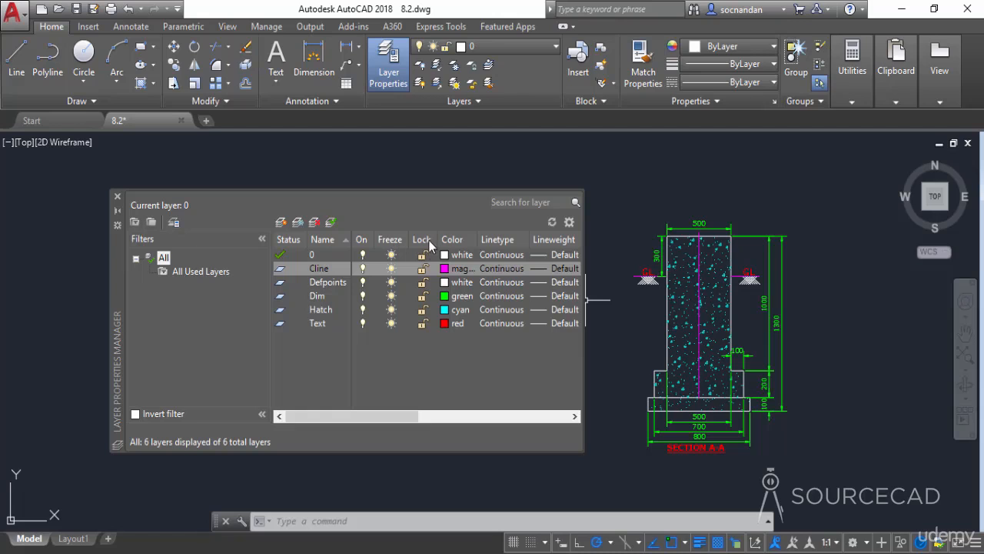
drag(120, 273, 57, 273)
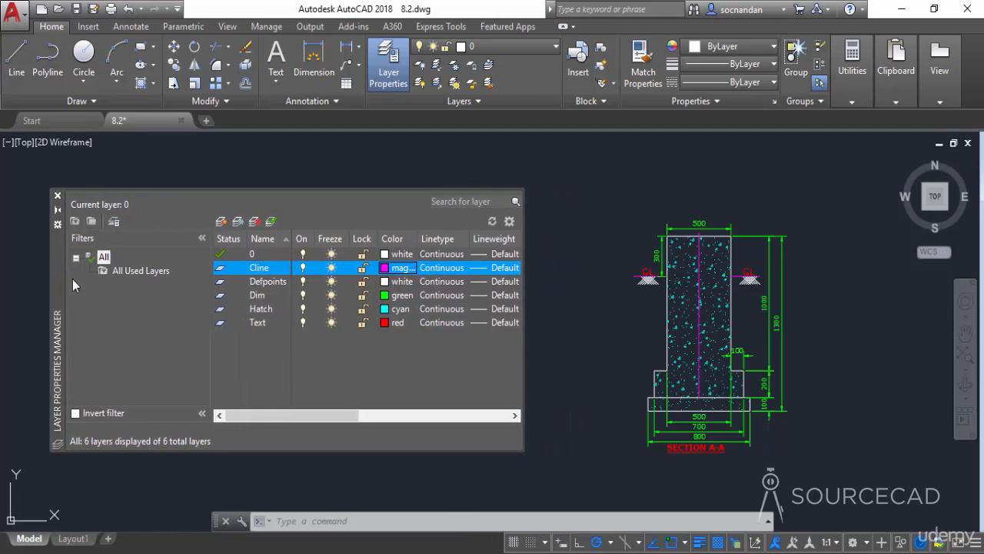
mouse_move(576, 315)
middle_down()
mouse_move(675, 318)
mouse_move(662, 325)
mouse_move(636, 310)
middle_up()
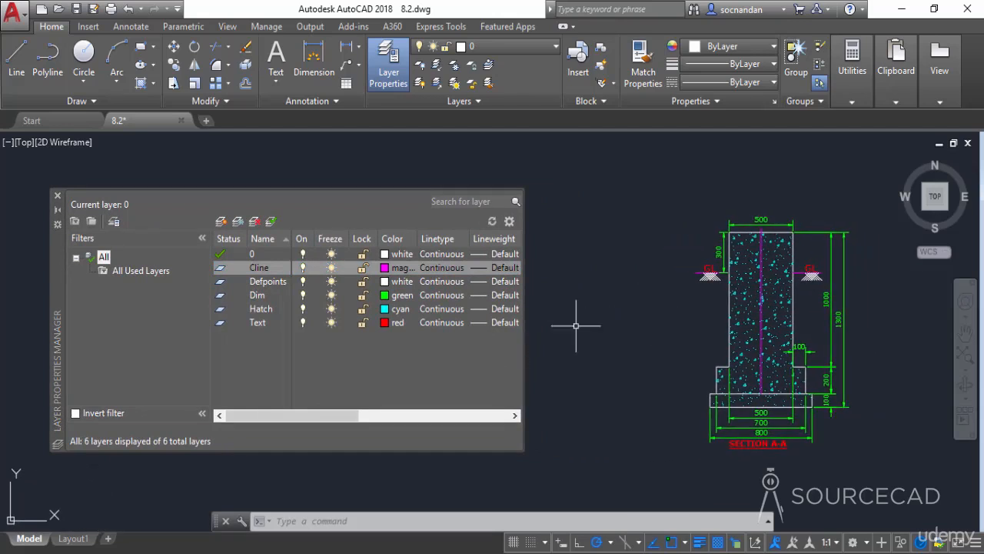
drag(525, 323, 337, 329)
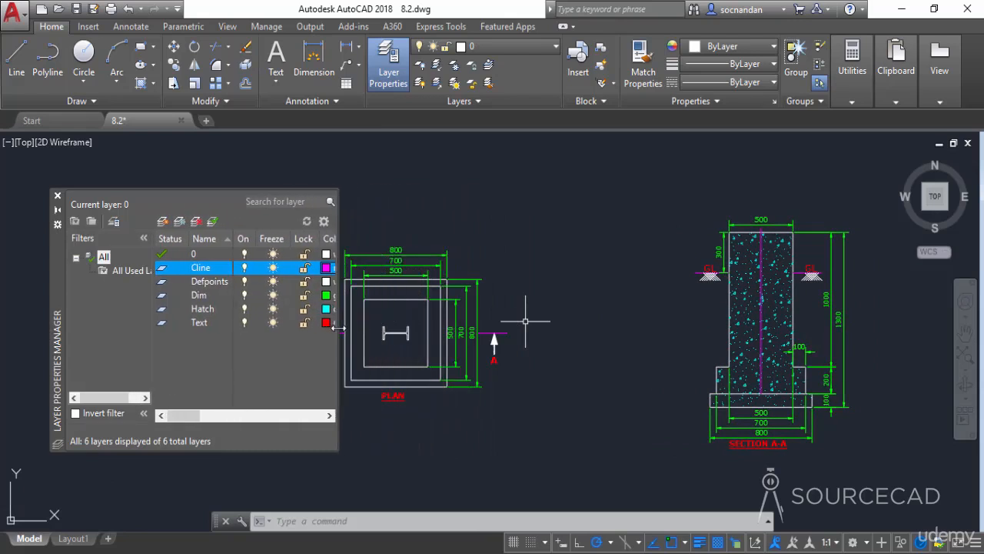
mouse_move(472, 334)
middle_down()
mouse_move(534, 340)
mouse_move(513, 341)
middle_up()
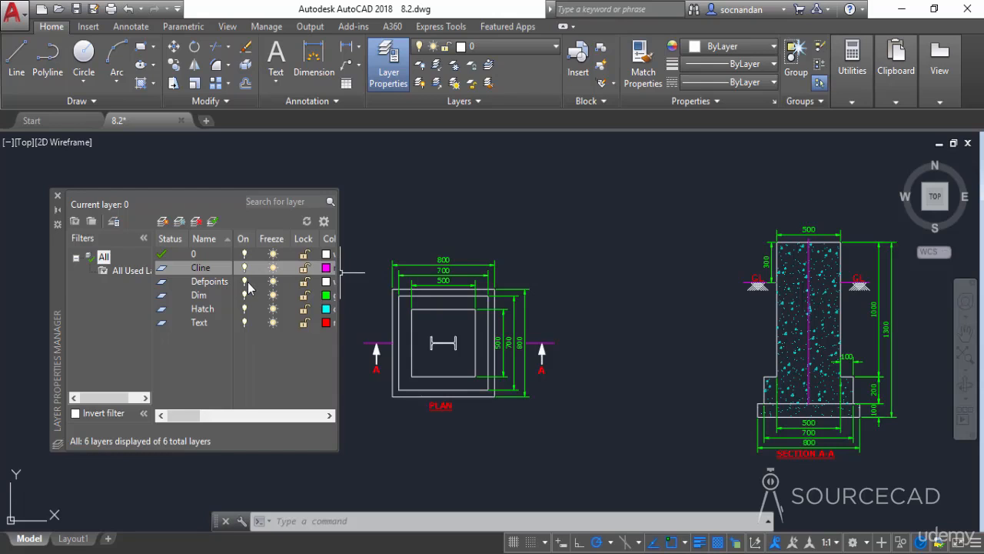
Turn the Dim layer off and on again, and freeze and thaw it to compare both ways of hiding the dimensions
click(202, 297)
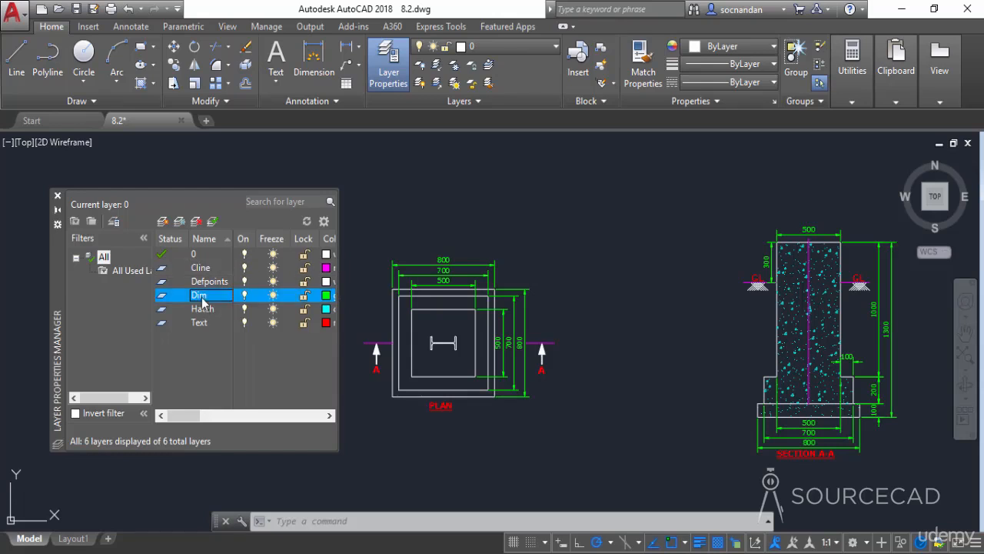
click(244, 296)
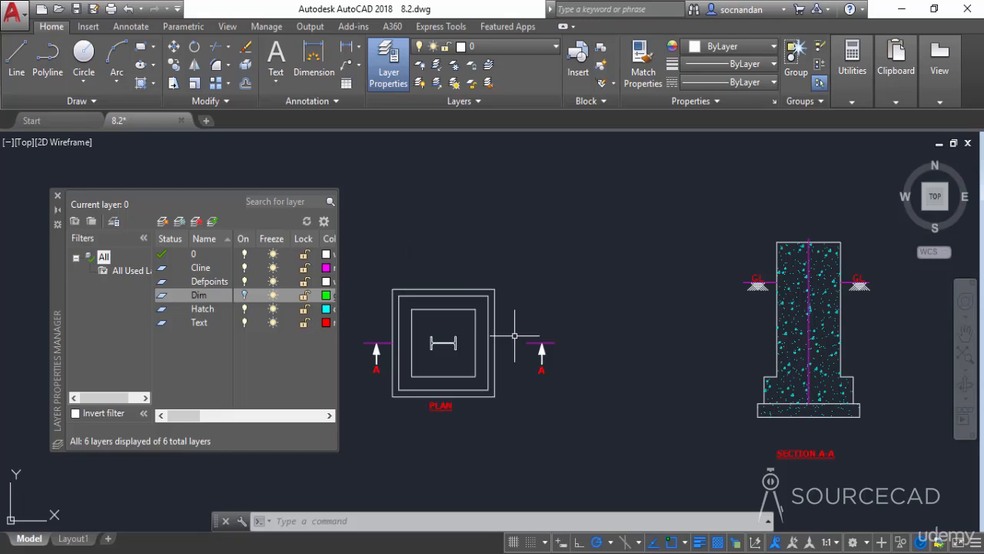
click(244, 295)
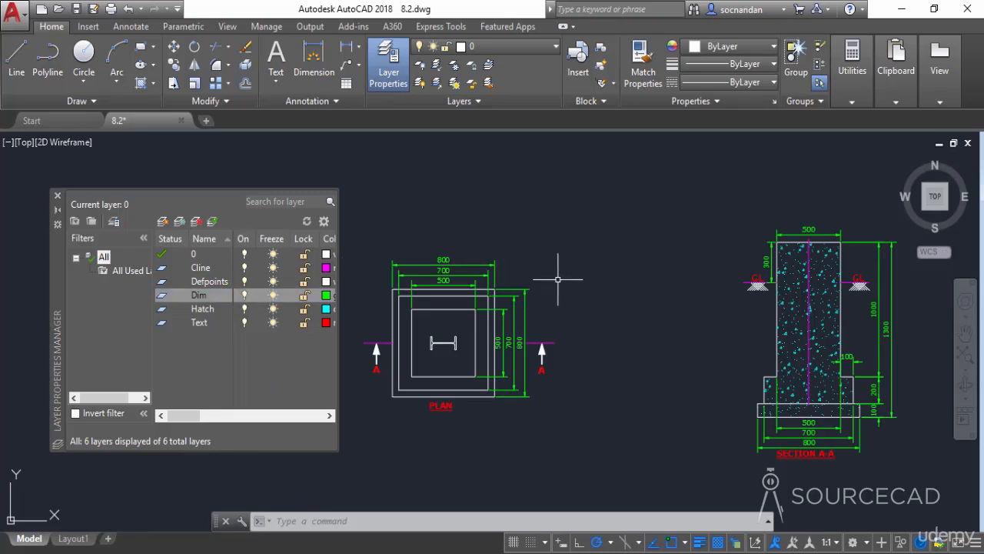
click(275, 300)
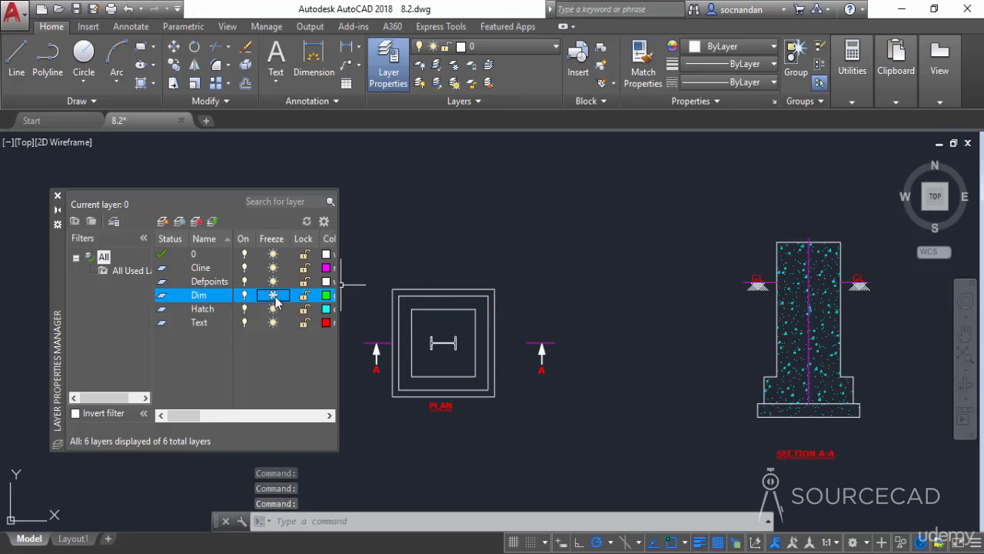
click(274, 300)
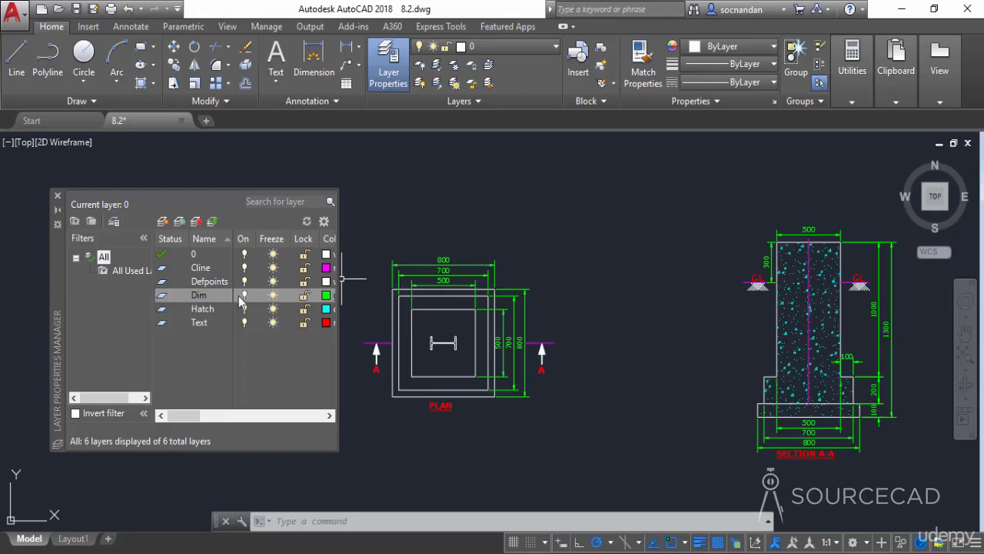
Lock the Dim layer and inspect the plan's vertical 800 dimension for its locked status
click(305, 297)
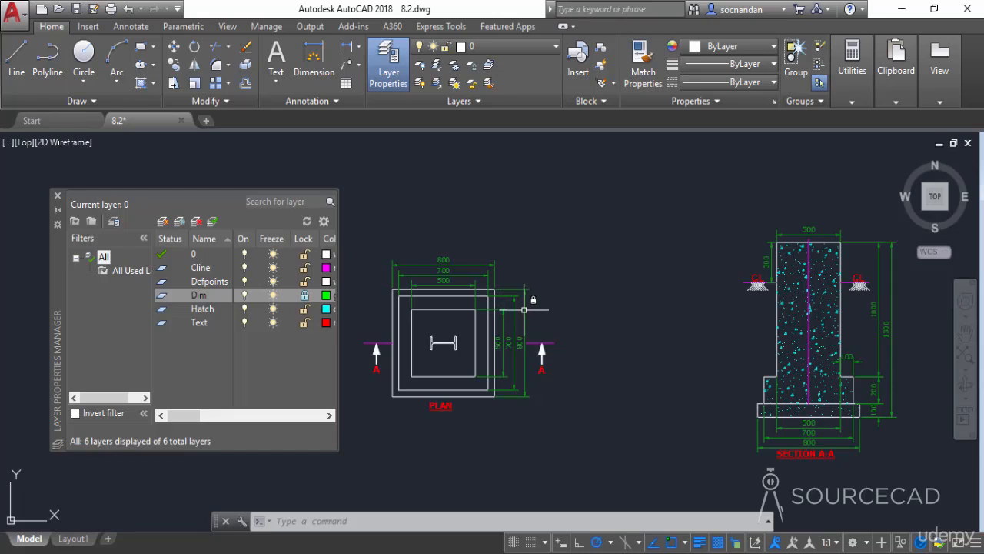
mouse_move(523, 310)
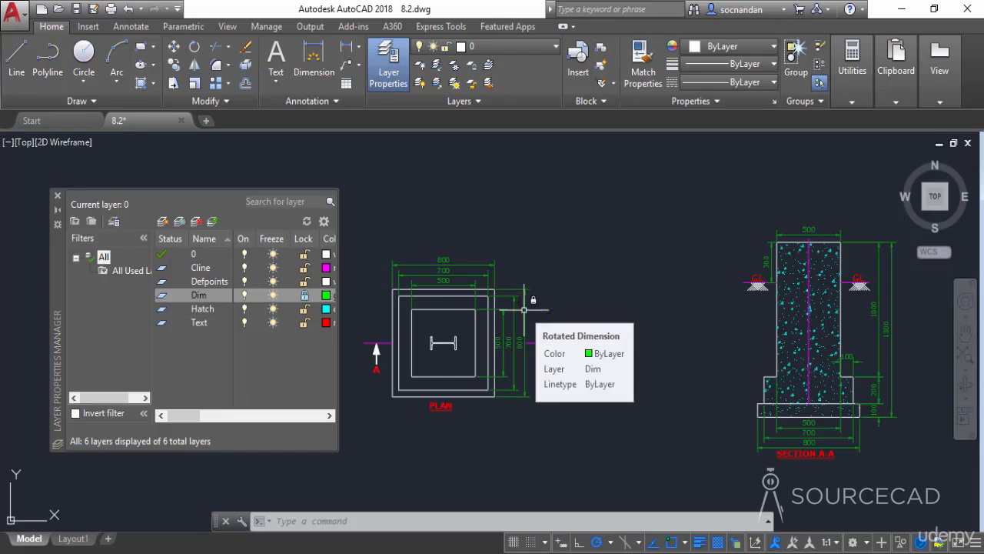
Try the locked layer fading at 0% and at 80% to compare how the dimensions display
click(466, 100)
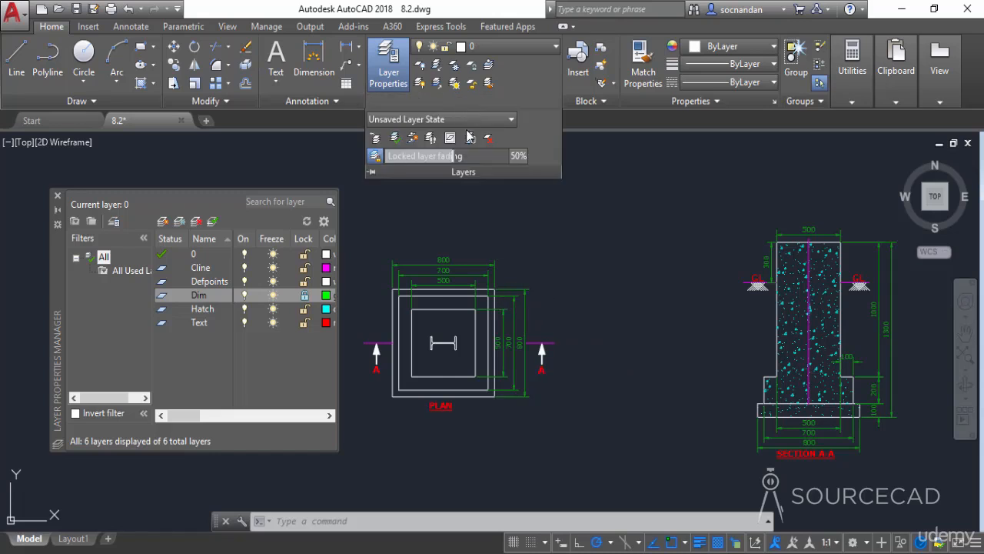
drag(452, 157, 377, 157)
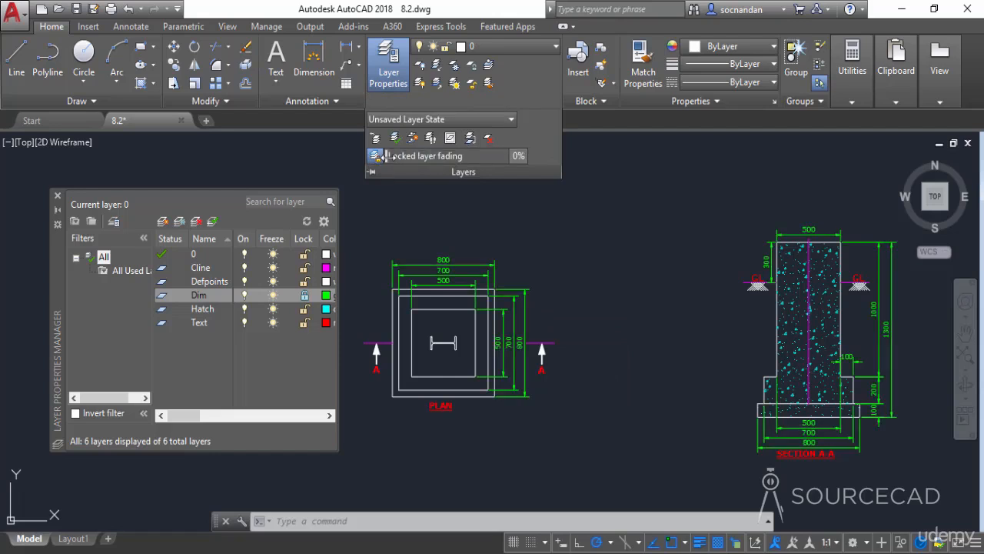
drag(385, 157, 459, 156)
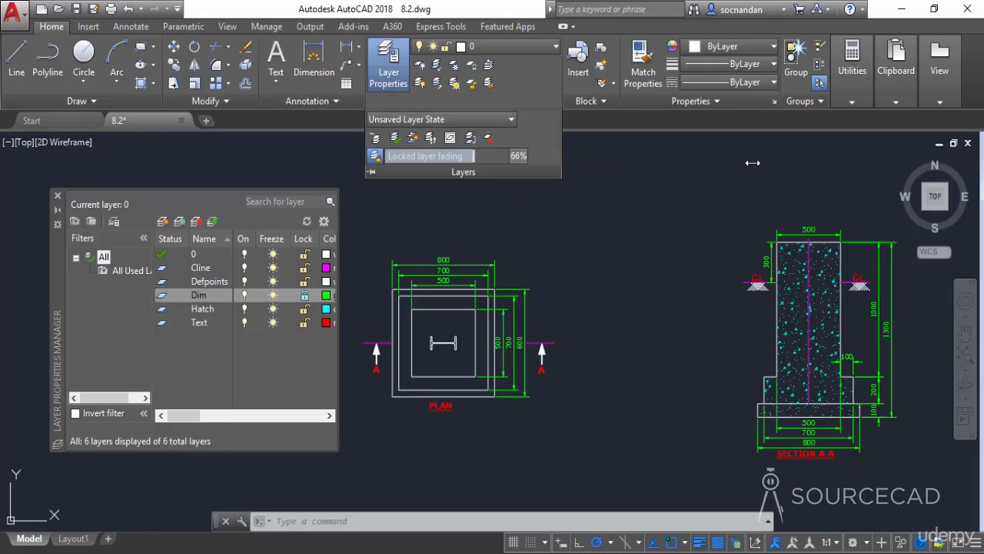
drag(752, 163, 835, 158)
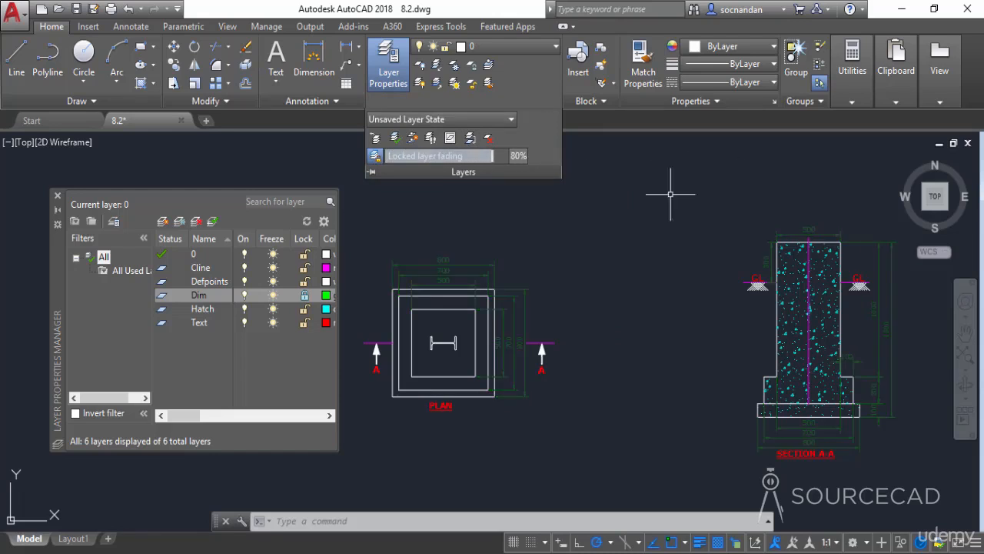
Set the locked layer fading to 50%
click(477, 103)
text(50)
key(Return)
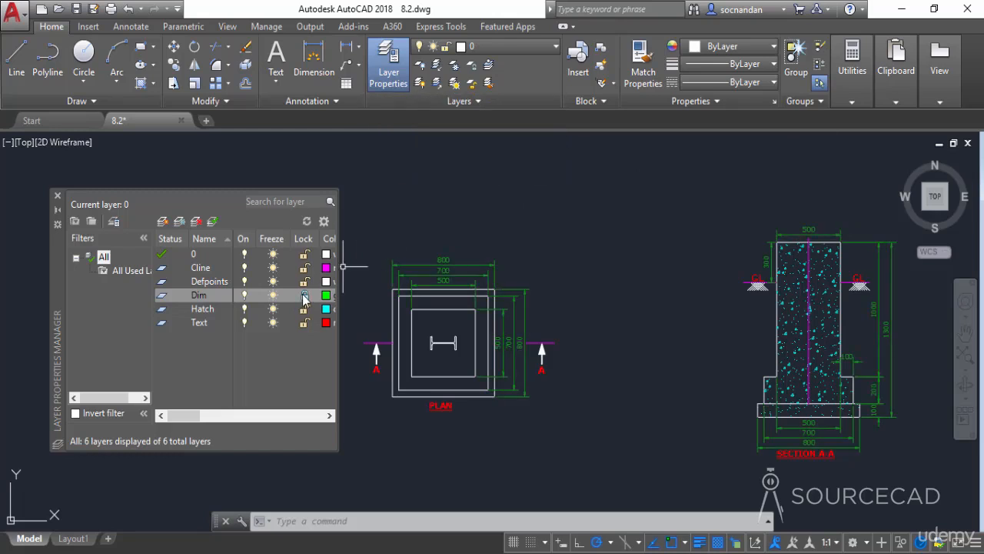
Unlock the Dim layer and widen the layer manager to show the columns from Linetype through Plot
click(305, 296)
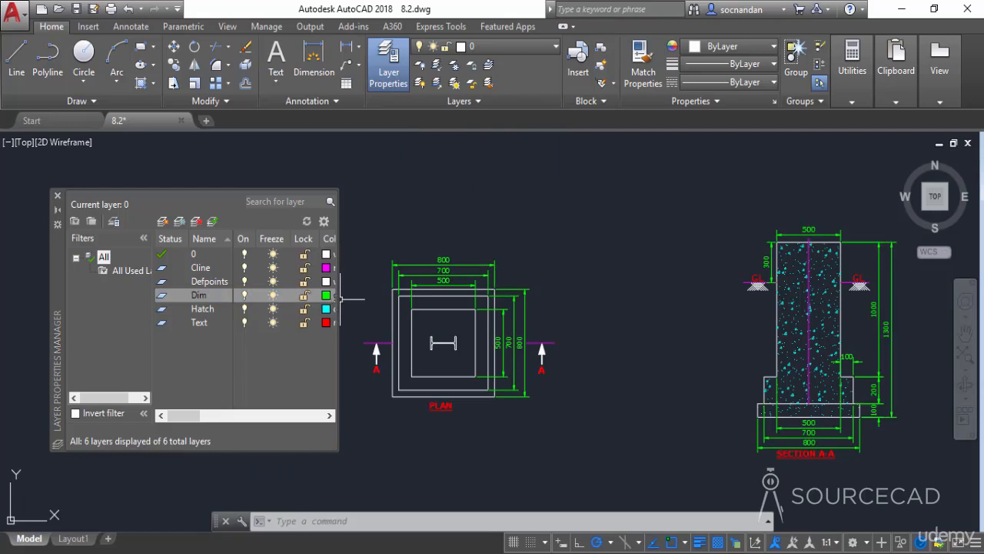
drag(341, 298, 799, 281)
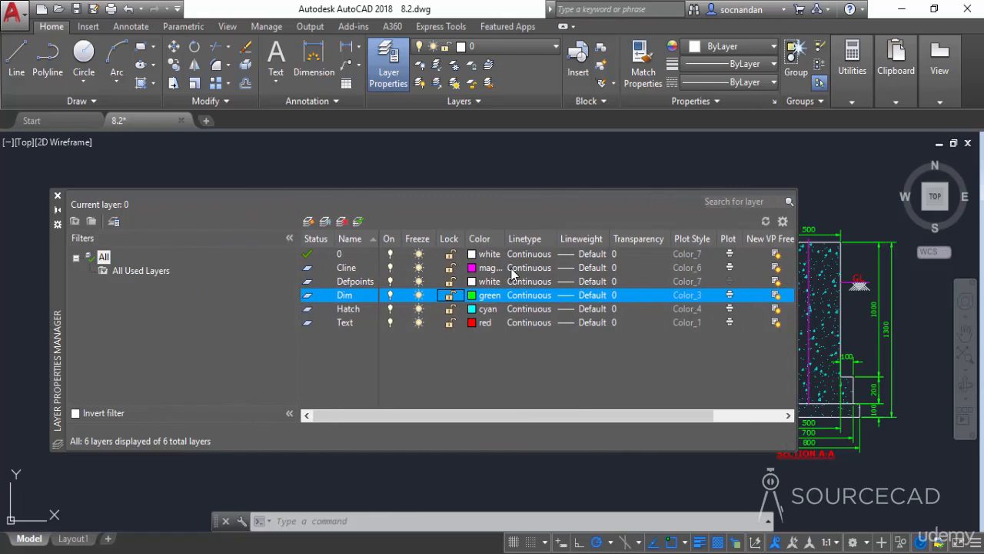
drag(61, 286, 44, 283)
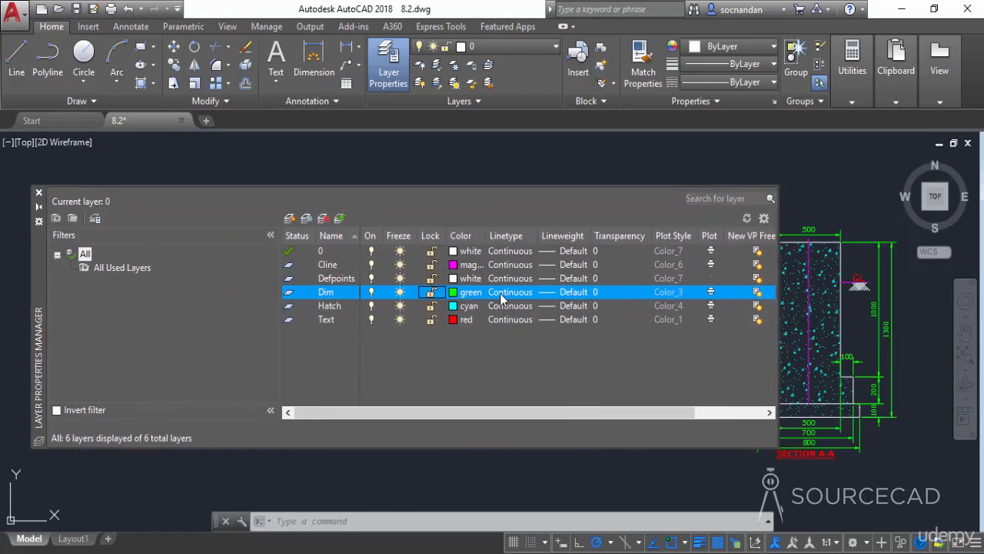
Load the ACAD_ISO02W100 linetype into the drawing and assign the CENTER linetype to the Cline layer
click(343, 266)
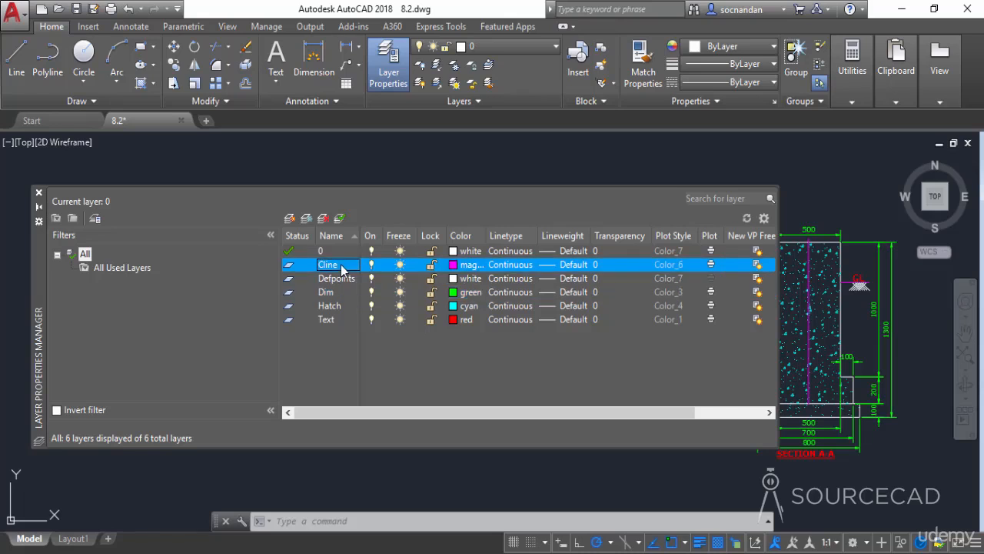
click(517, 266)
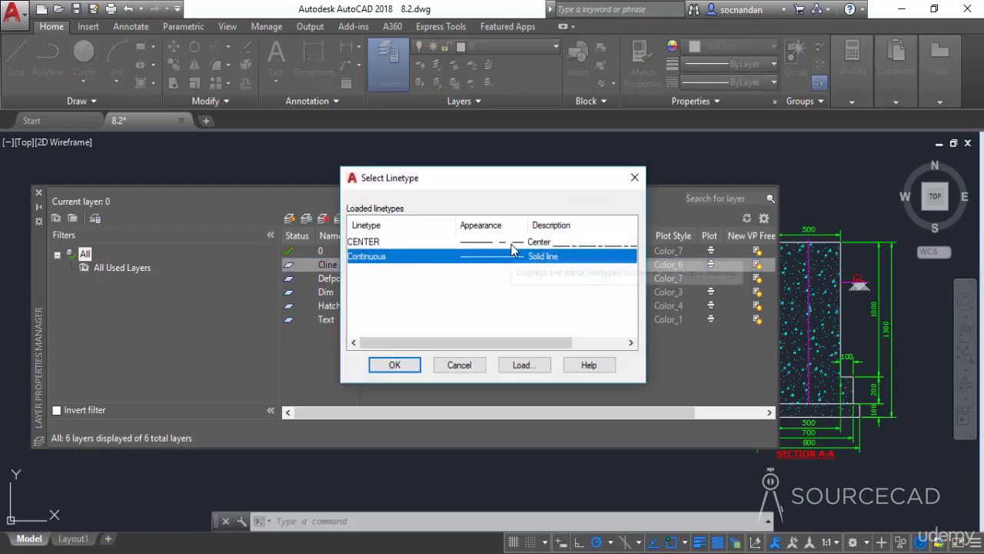
click(512, 244)
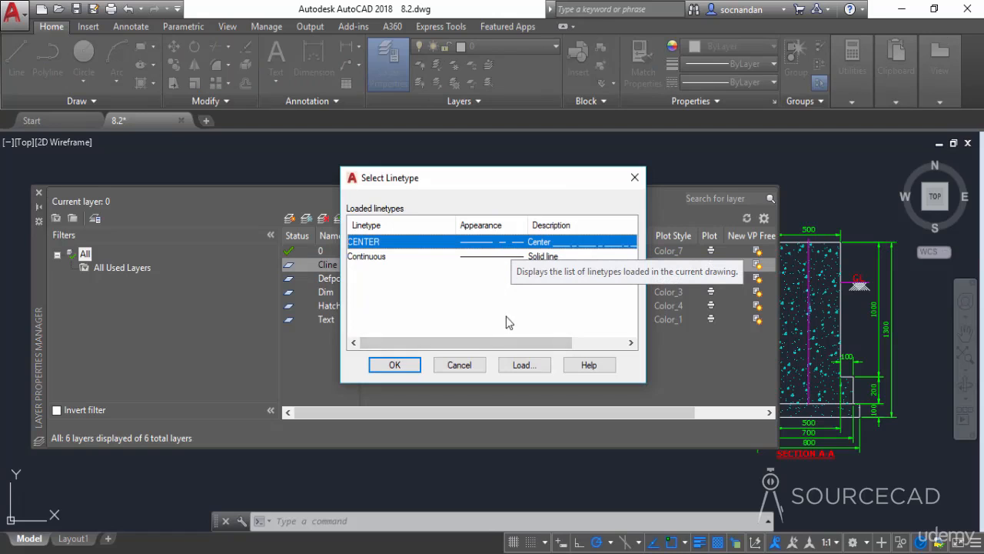
click(526, 364)
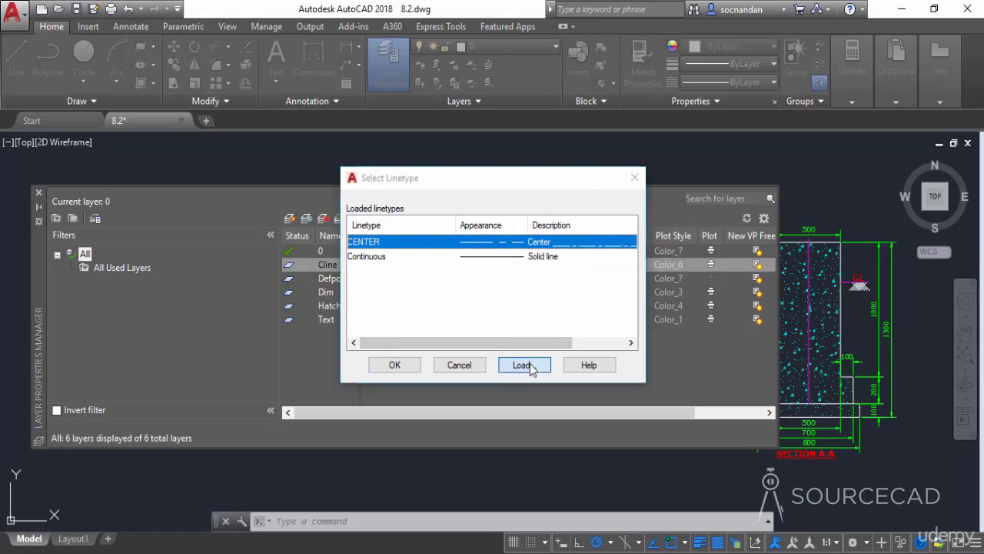
click(473, 257)
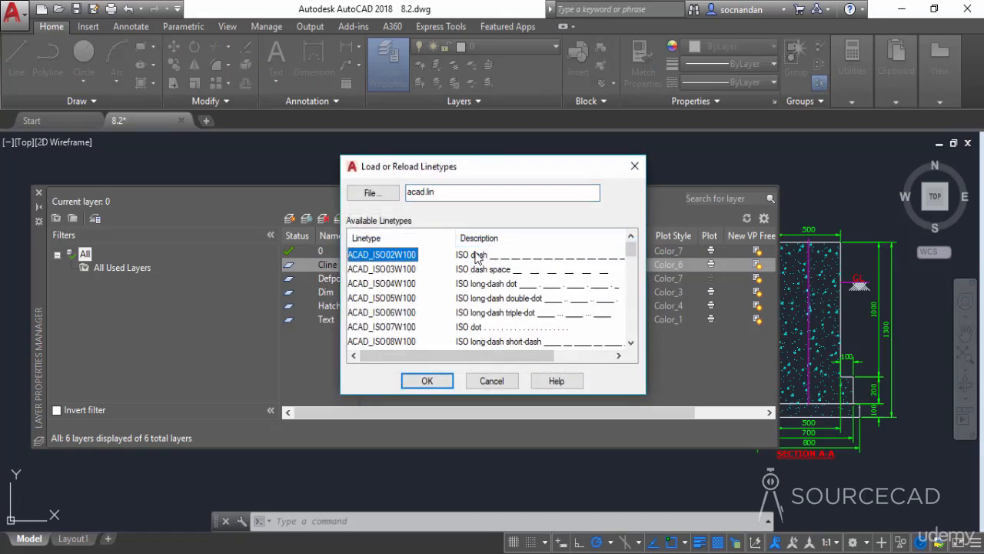
click(431, 378)
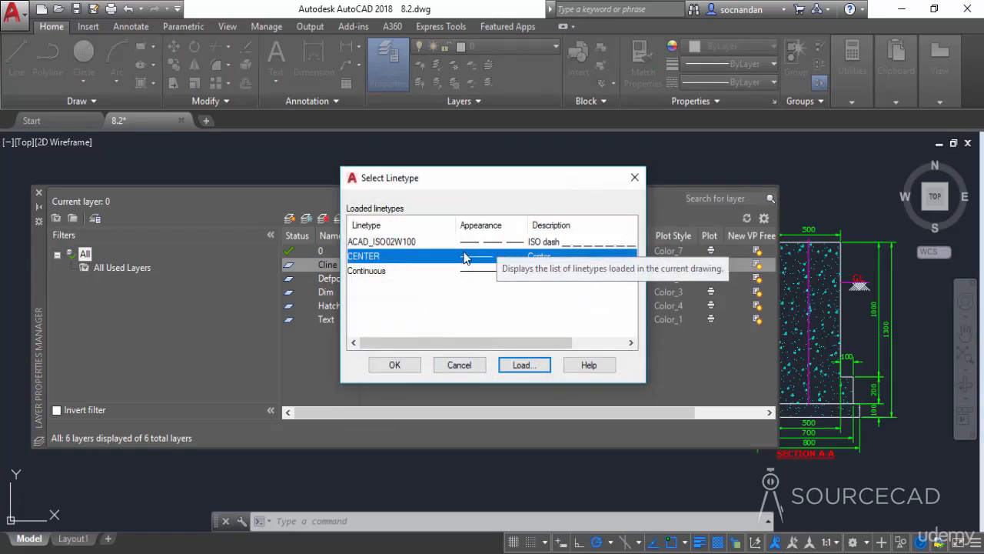
click(467, 258)
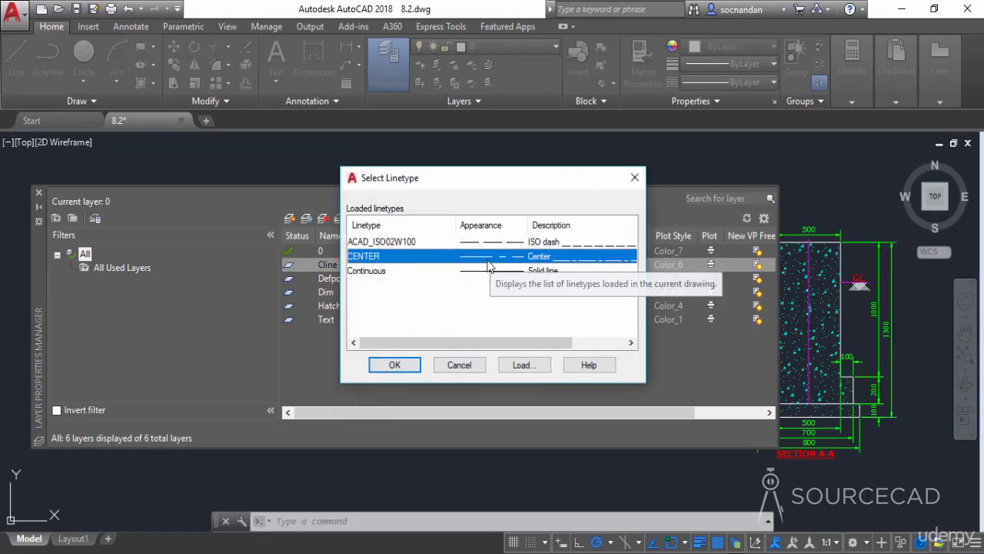
click(410, 367)
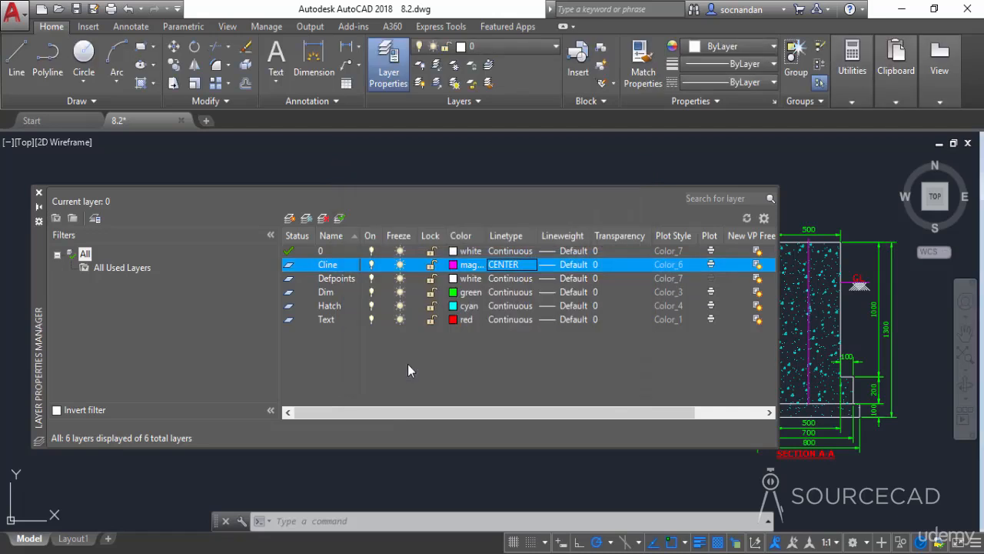
Set the Cline layer's lineweight to 0.30 mm
scroll(821, 293, up, 4)
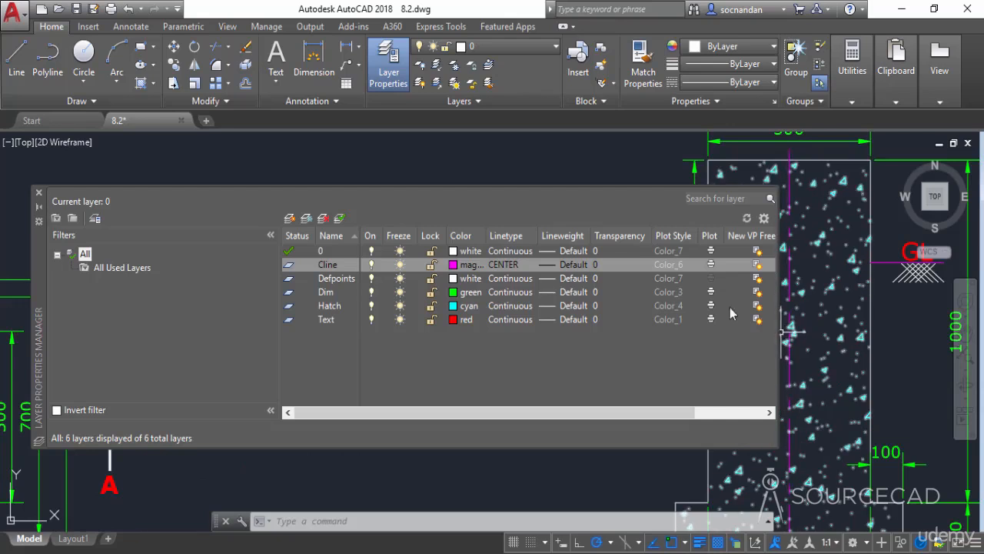
click(580, 267)
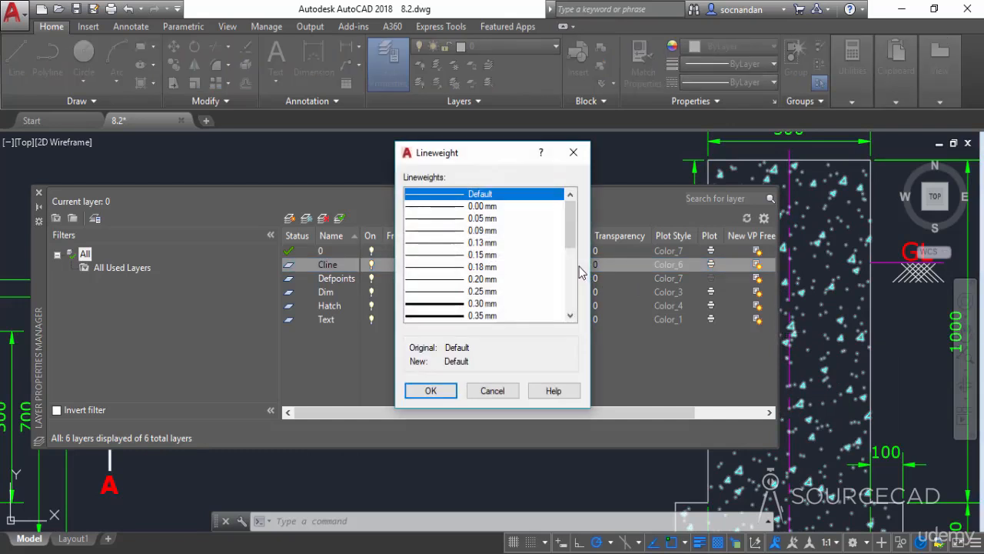
scroll(515, 256, down, 1)
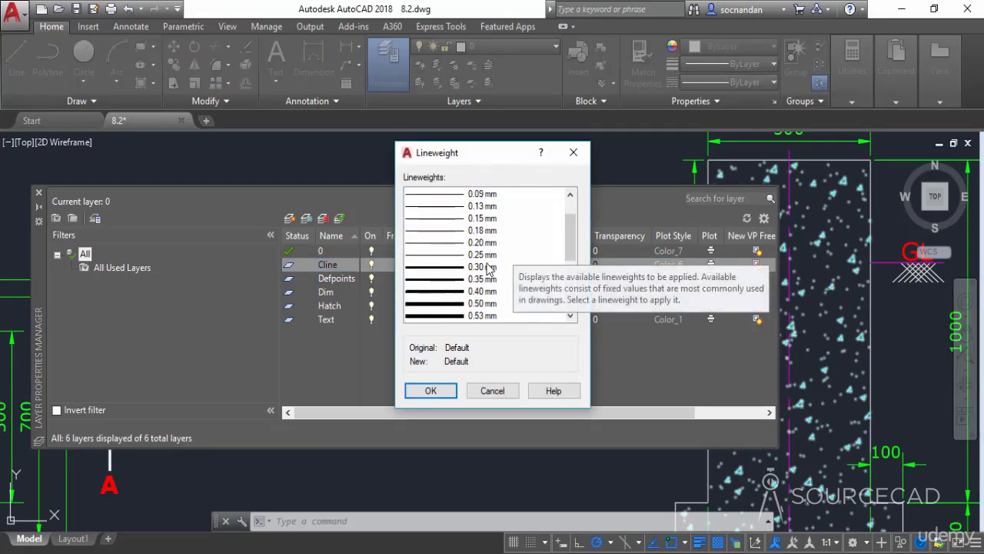
click(512, 266)
click(431, 391)
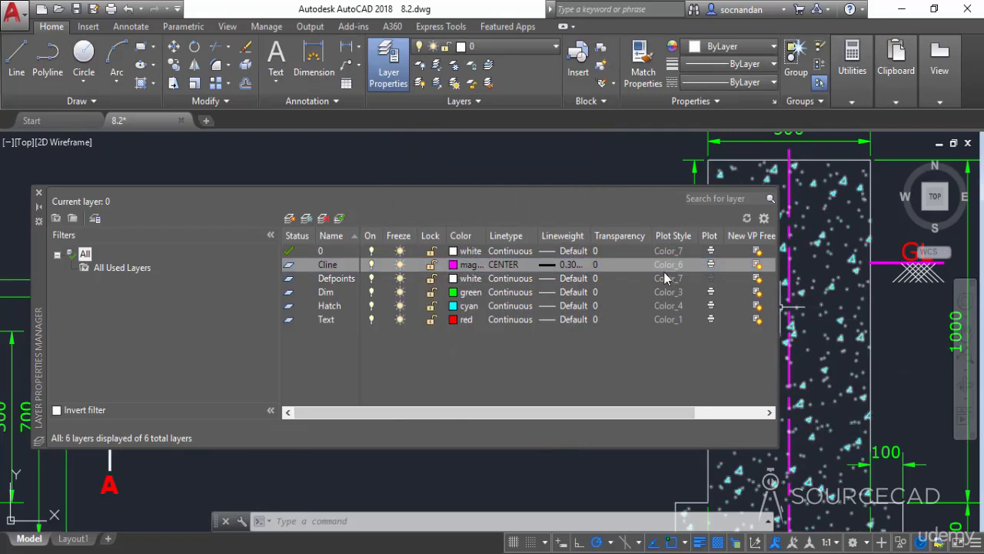
Set the Cline layer's transparency to 70
click(639, 264)
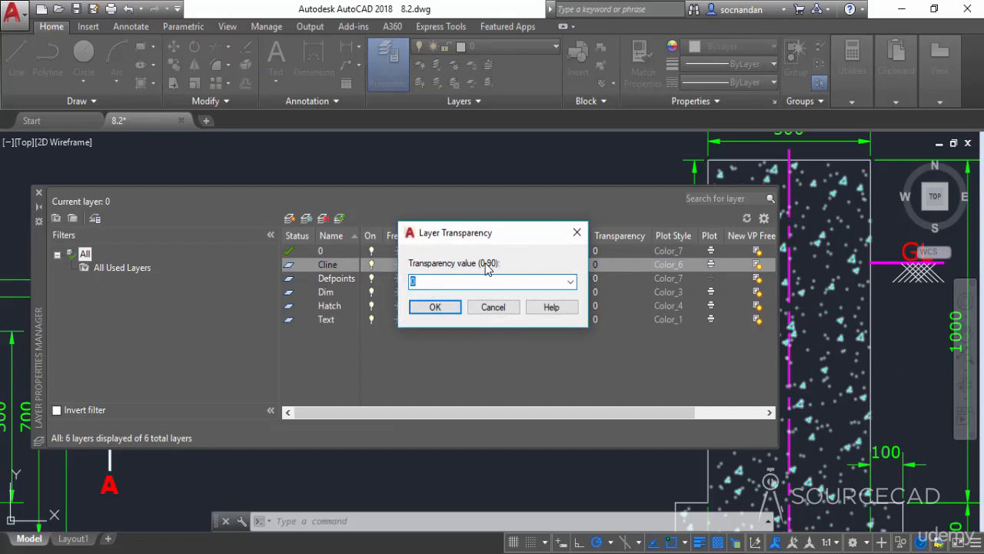
click(571, 281)
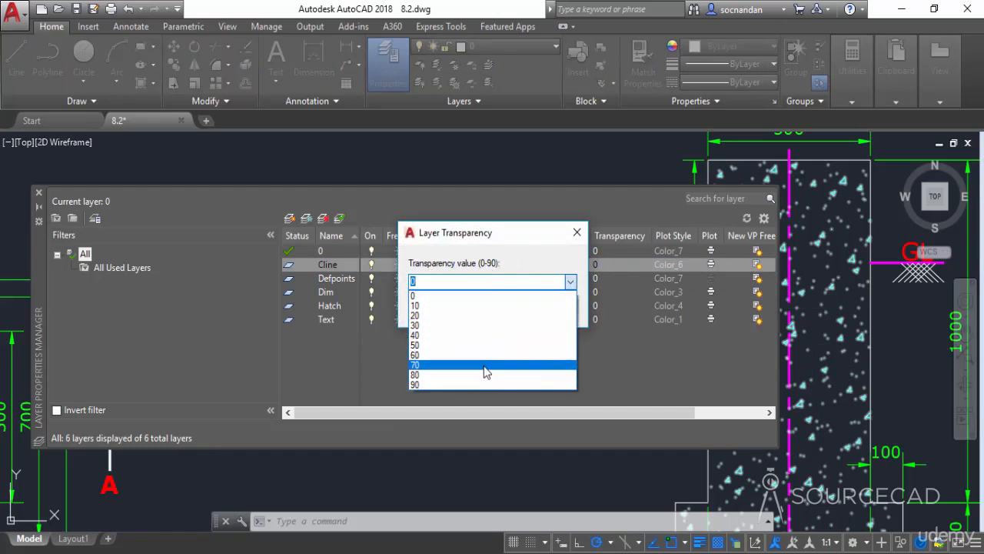
click(484, 366)
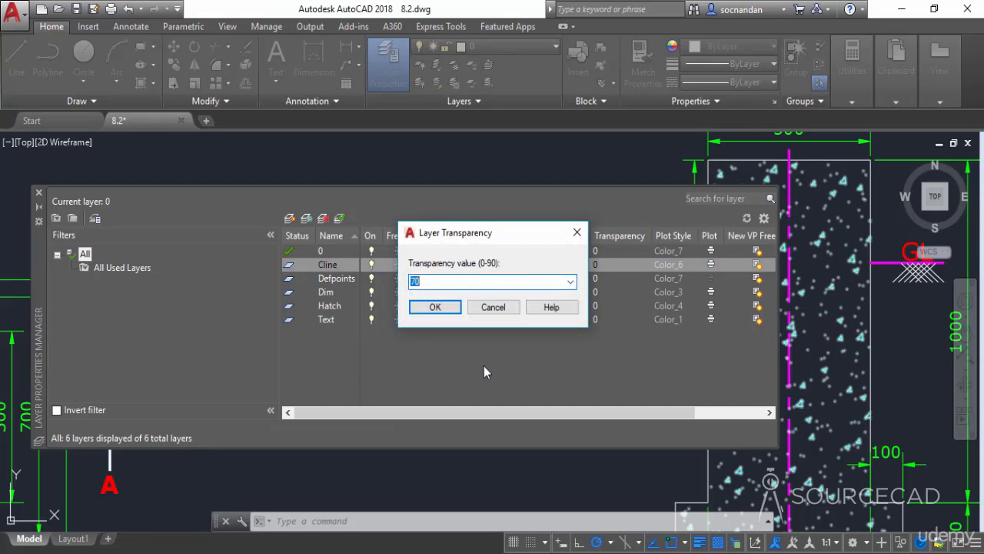
click(434, 308)
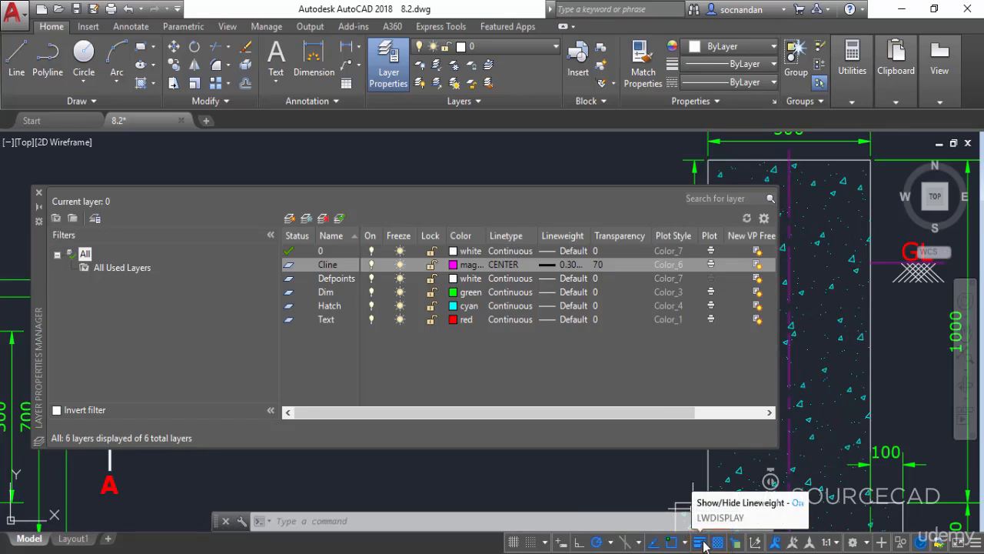
Switch the lineweight display off and on, and do the same with the transparency display, to compare the centerlines
click(703, 544)
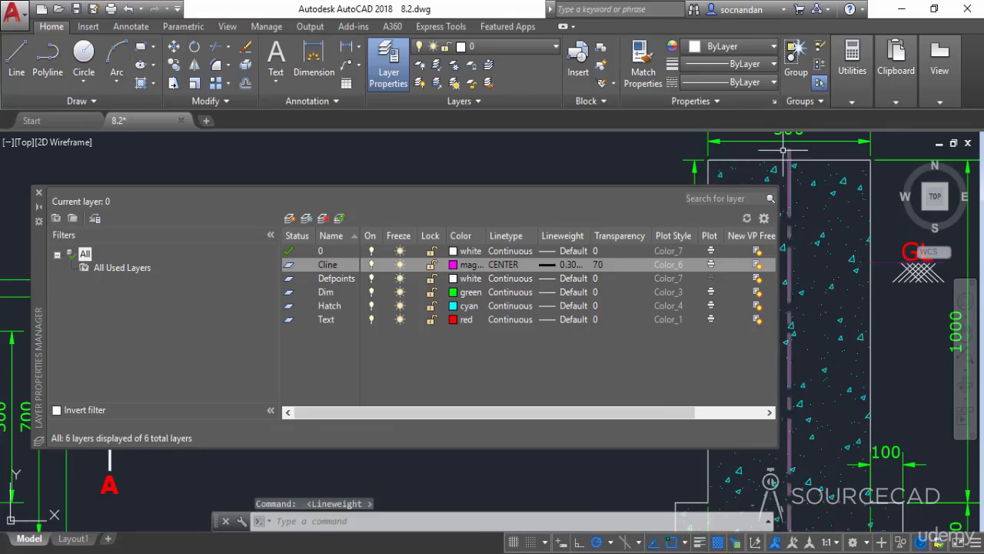
click(700, 543)
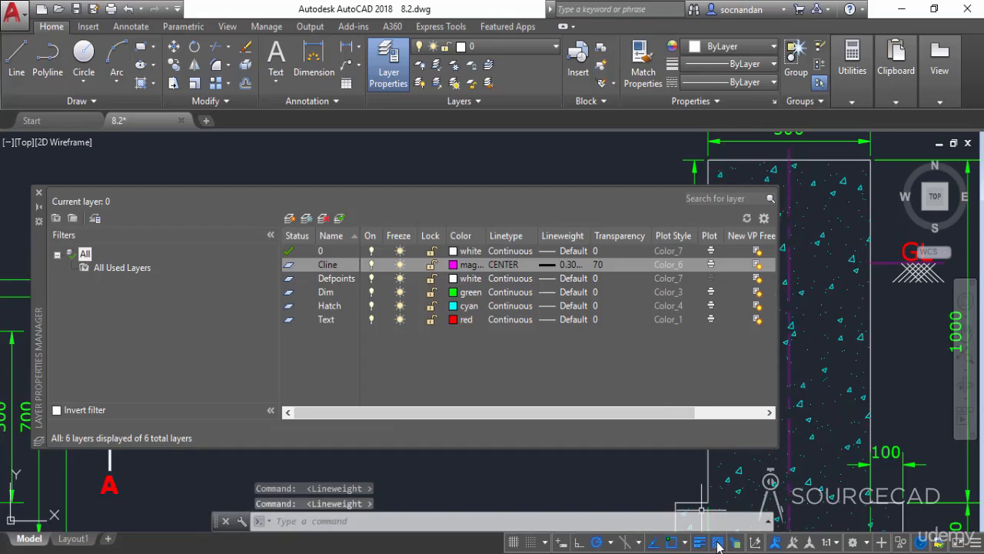
click(717, 543)
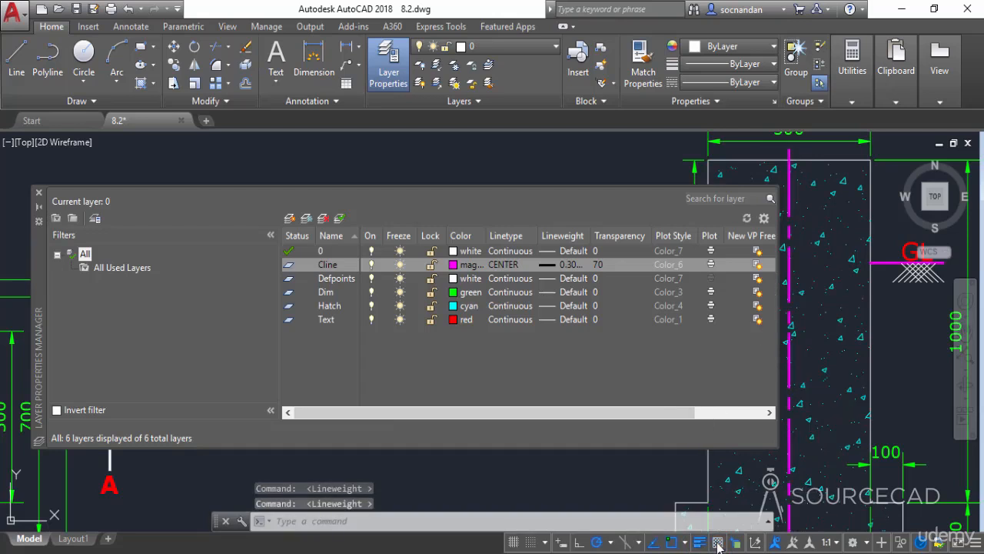
click(718, 543)
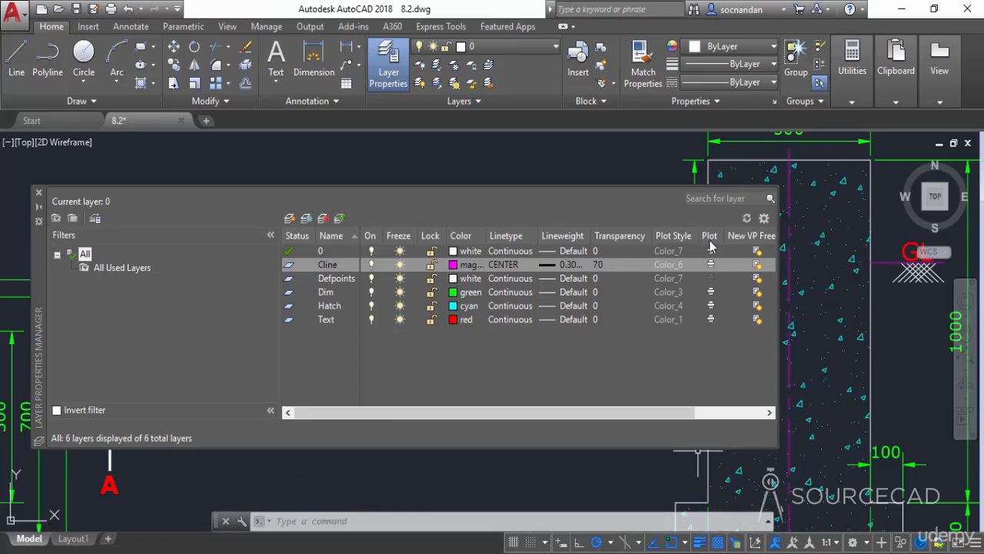
Turn off plotting for the Dim layer and narrow the layer manager to view section A-A with its dimensions
click(710, 279)
click(710, 292)
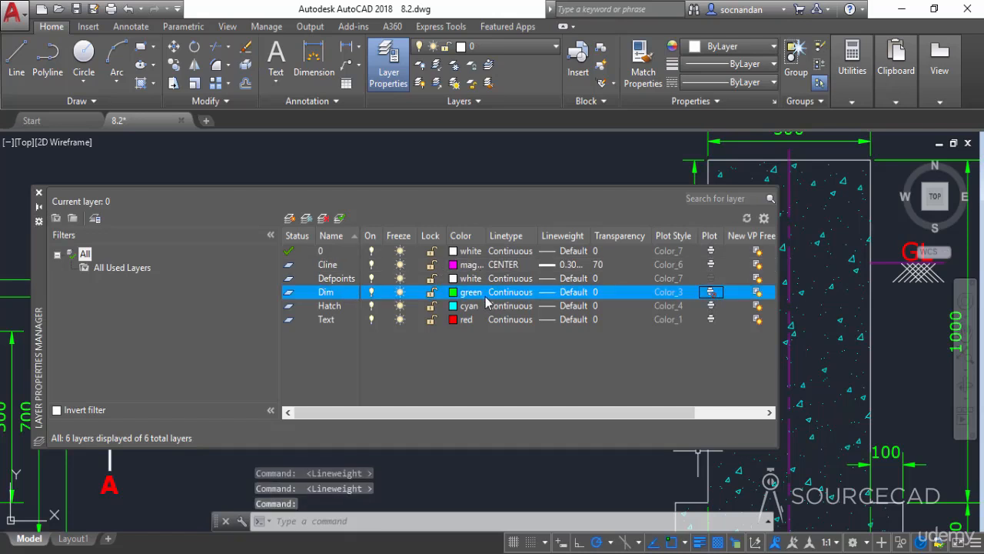
scroll(822, 303, down, 3)
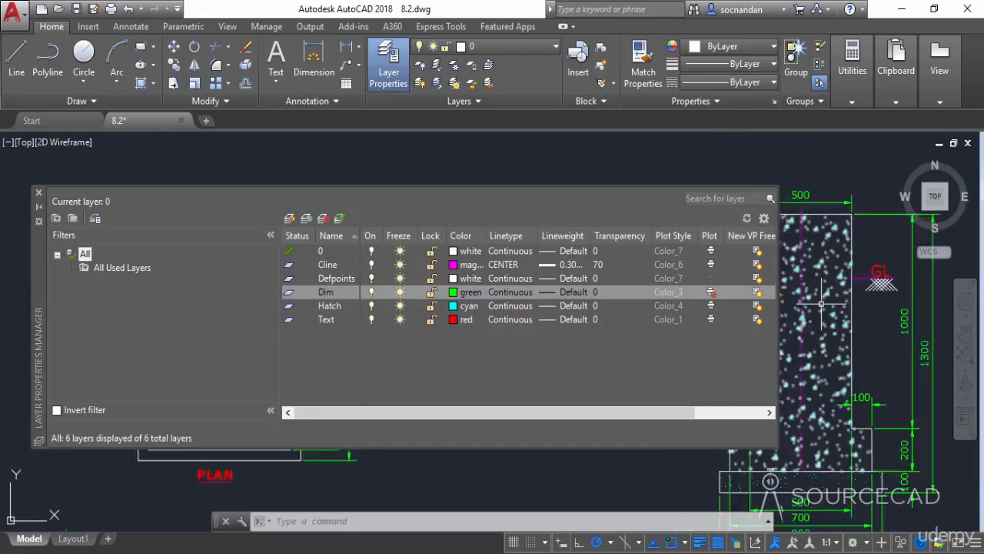
scroll(811, 300, down, 2)
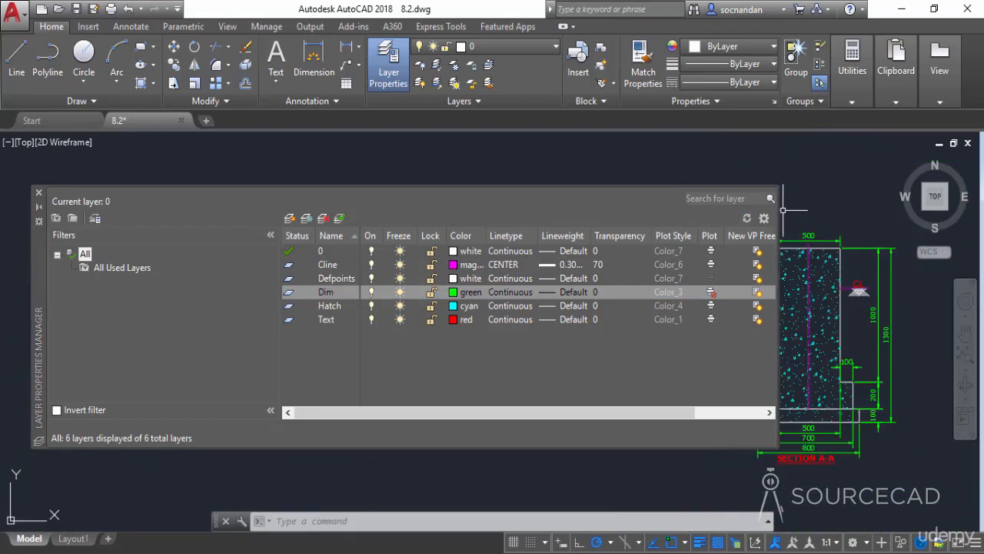
mouse_move(779, 210)
mouse_down()
mouse_move(675, 211)
mouse_move(517, 192)
mouse_move(540, 213)
mouse_up()
middle_drag(674, 321, 564, 298)
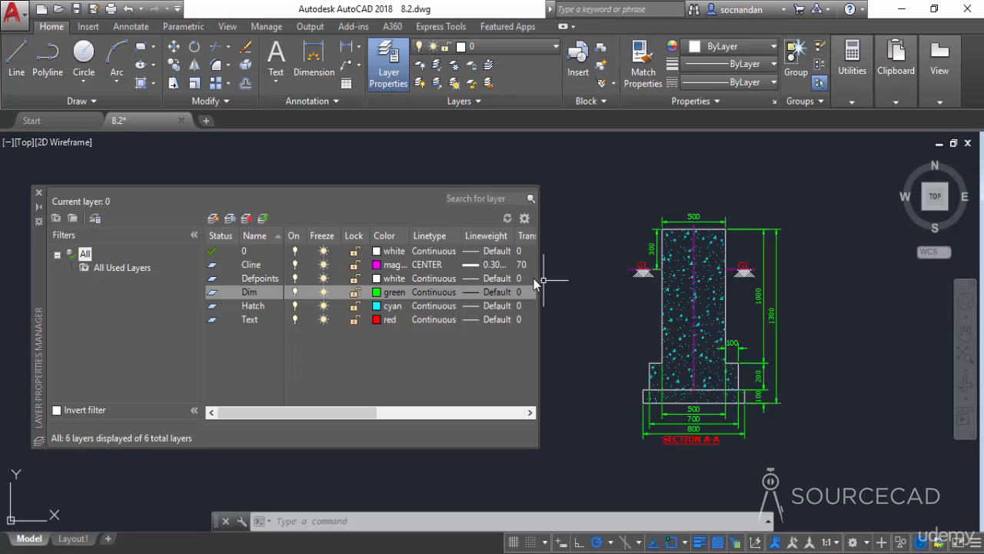
Turn plotting back on for the Dim layer and check the Defpoints layer's plot setting
drag(540, 280, 807, 292)
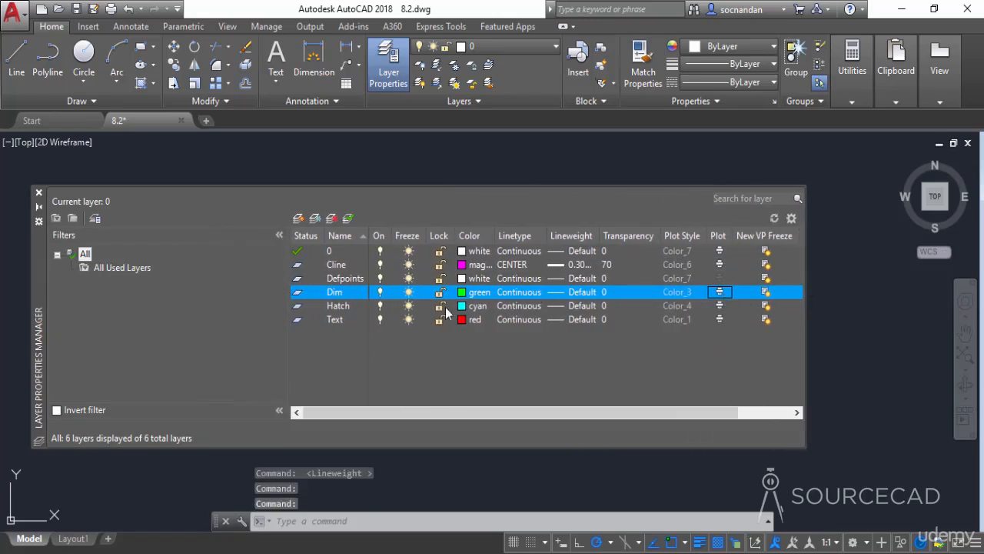
click(342, 278)
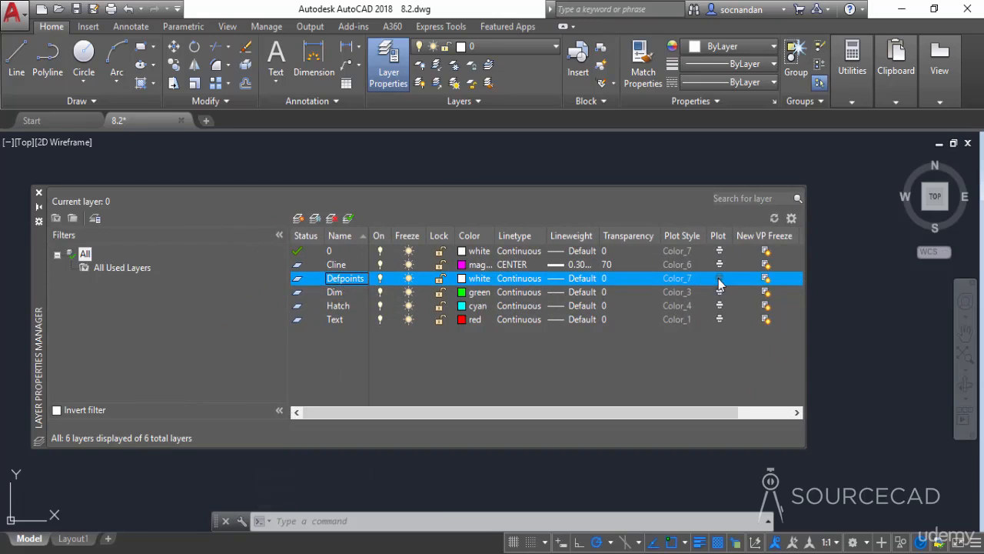
mouse_move(805, 279)
mouse_down()
mouse_move(429, 287)
mouse_move(461, 286)
mouse_up()
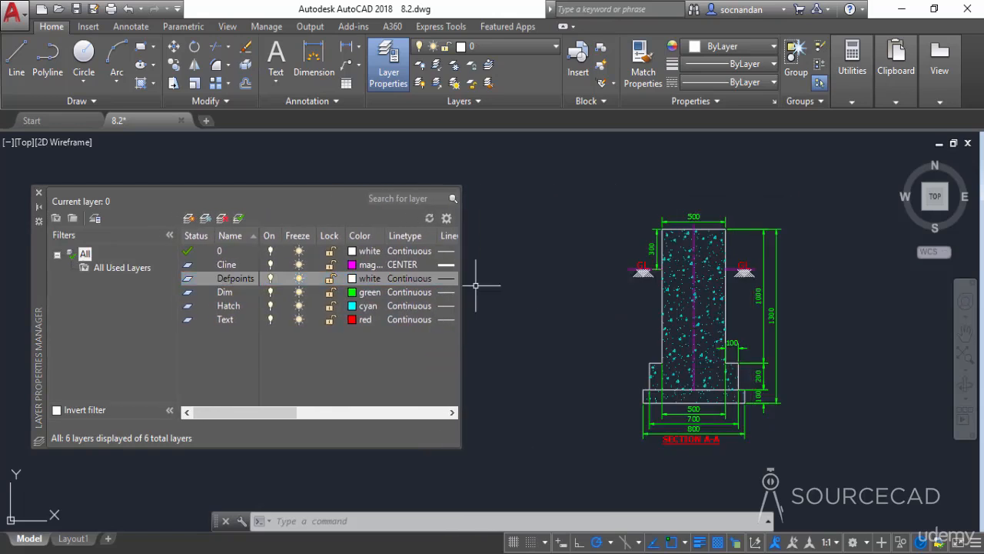